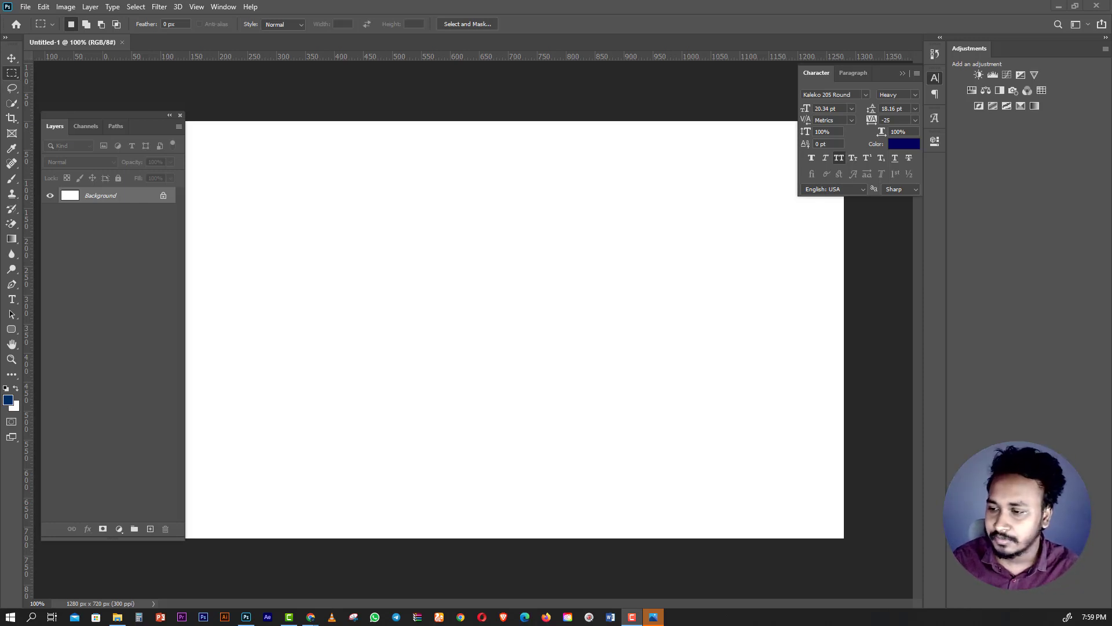
Browse the folder of food images, select both images, then clear the selection.
{"action": "left_click", "coordinate": [117, 616]}
{"action": "left_click_drag", "start_coordinate": [141, 163], "coordinate": [282, 133]}
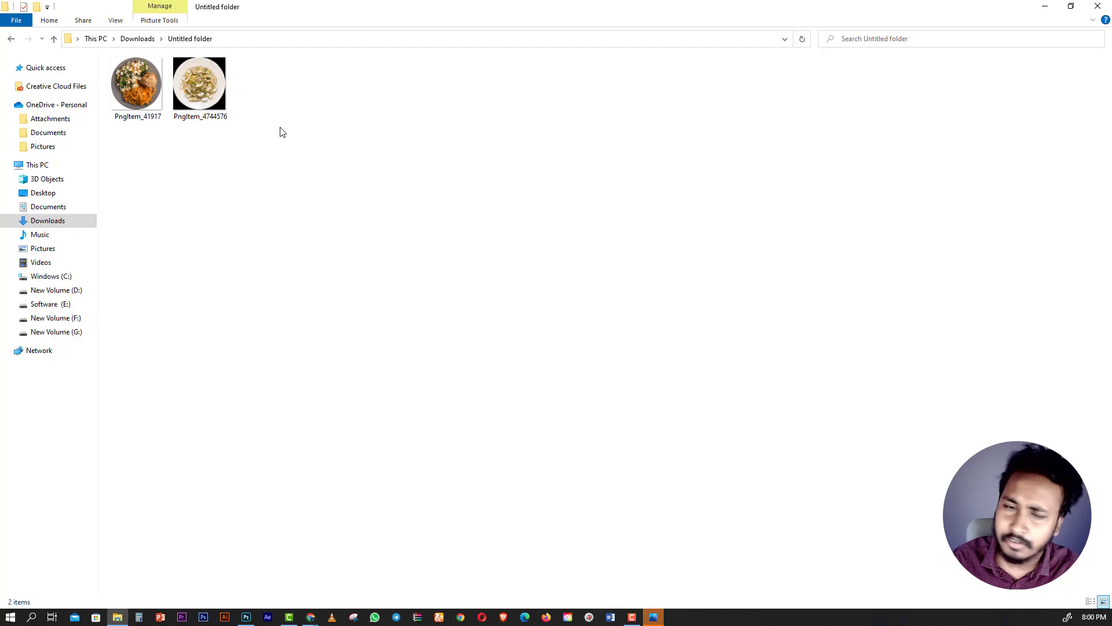
{"action": "left_click_drag", "start_coordinate": [119, 151], "coordinate": [227, 103]}
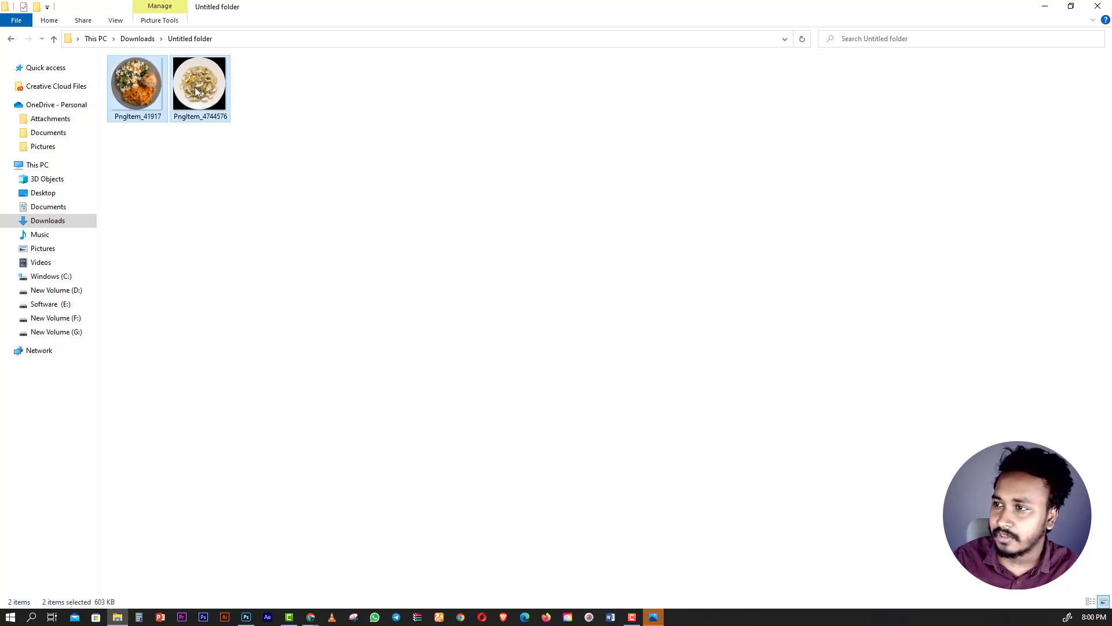
{"action": "left_click", "coordinate": [262, 190]}
Add a green Solid Color fill layer (about 178e33), then drag the clam pasta image from the folder.
{"action": "left_click", "coordinate": [246, 617]}
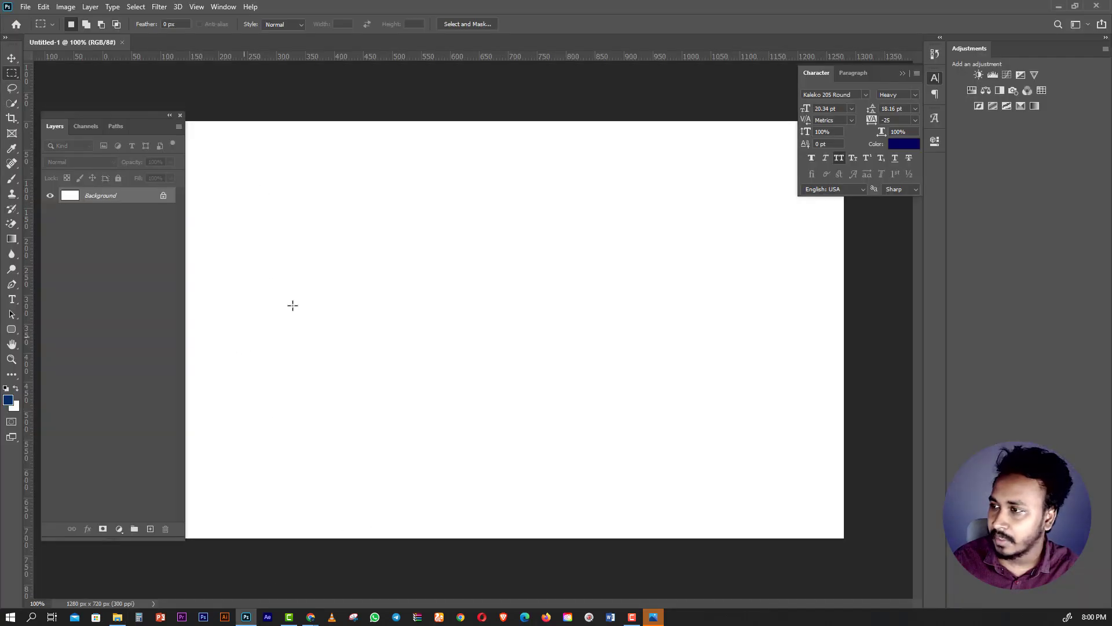
{"action": "left_click", "coordinate": [119, 528]}
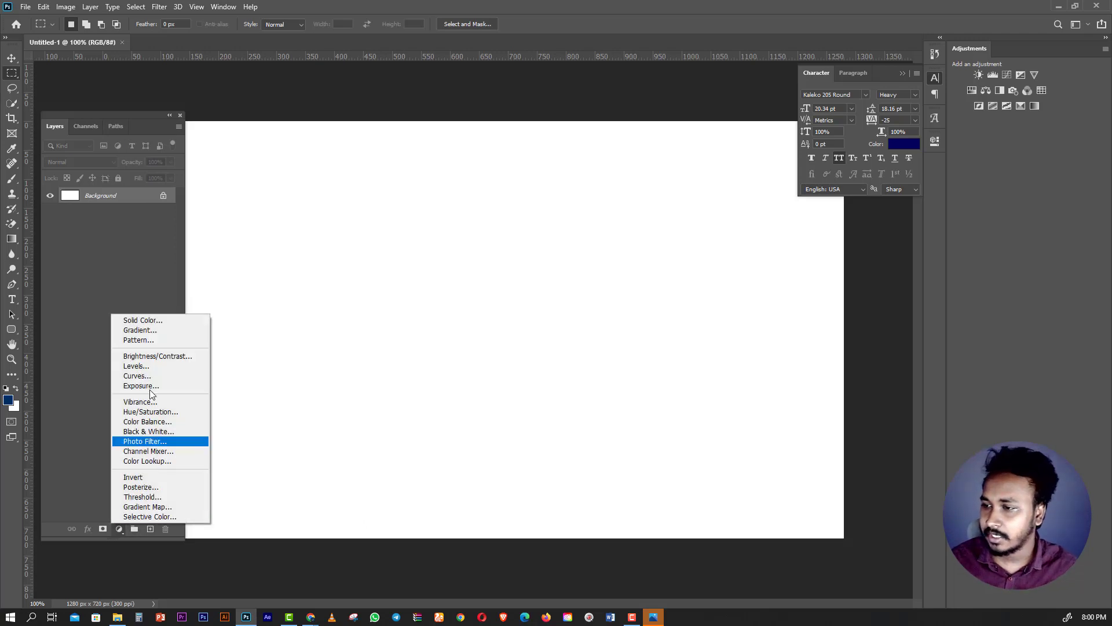
{"action": "left_click", "coordinate": [141, 320]}
{"action": "left_click", "coordinate": [873, 425]}
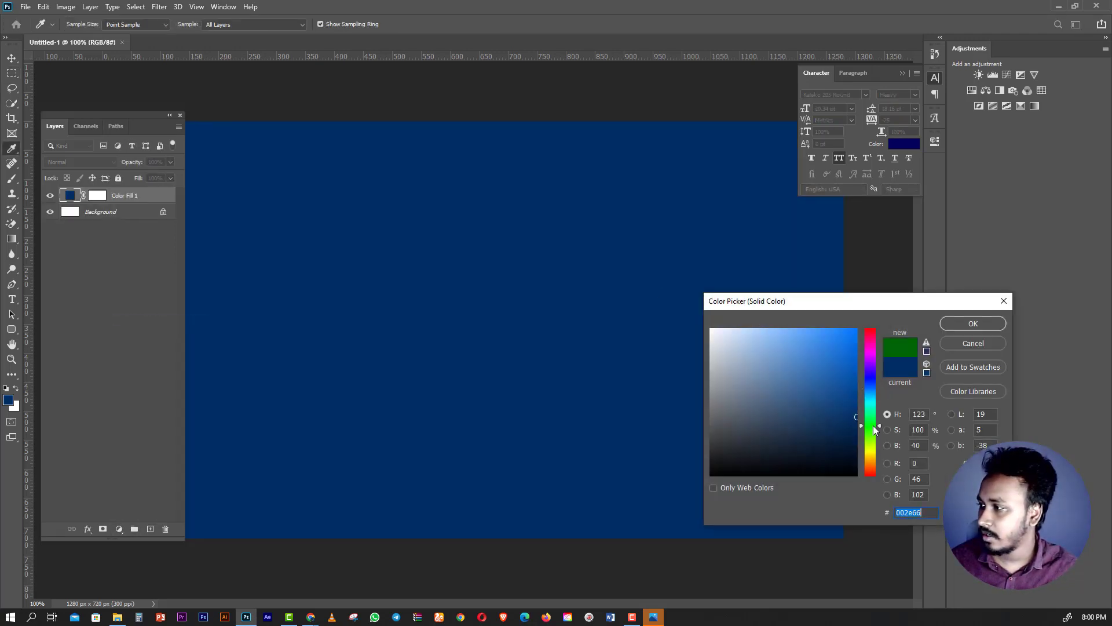
{"action": "left_click", "coordinate": [833, 398]}
{"action": "left_click_drag", "start_coordinate": [833, 398], "coordinate": [833, 394]}
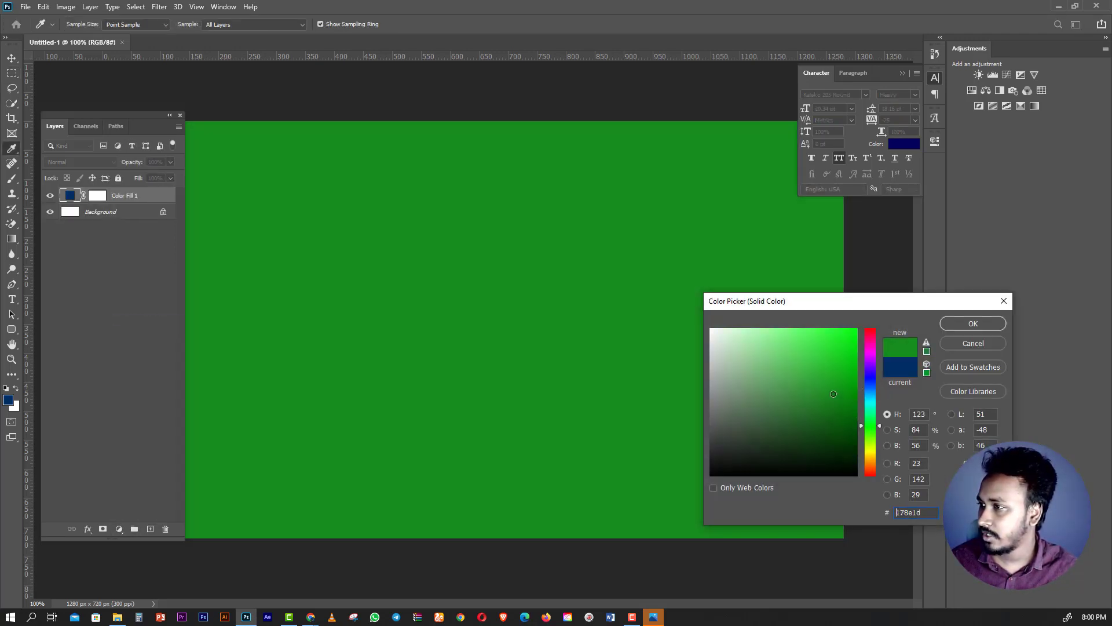
{"action": "left_click", "coordinate": [869, 421]}
{"action": "left_click", "coordinate": [961, 328]}
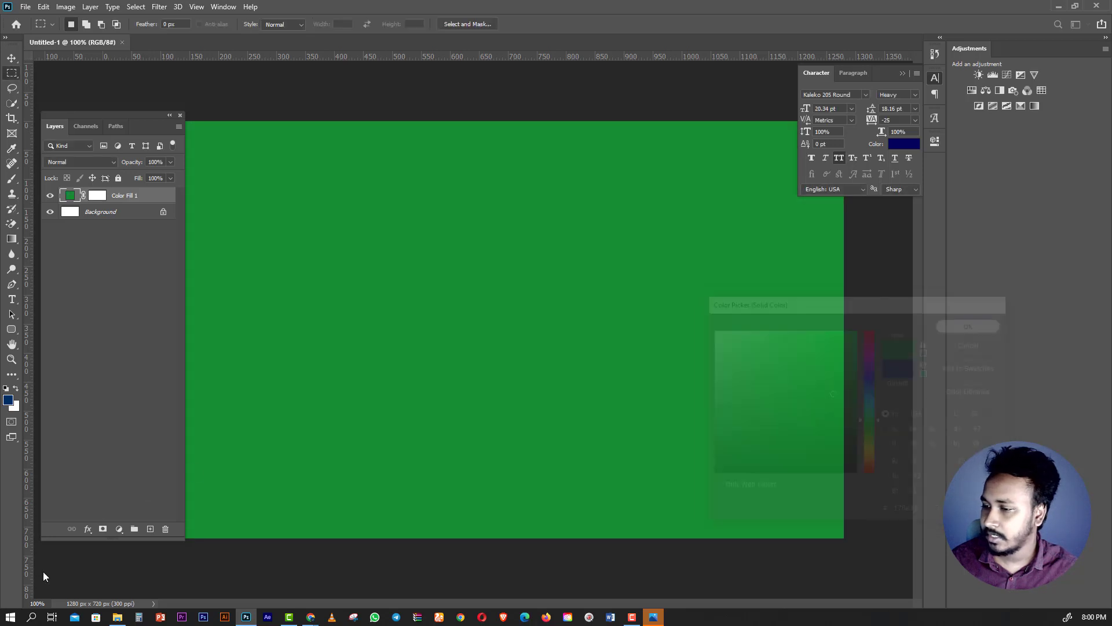
{"action": "left_click", "coordinate": [117, 617]}
{"action": "left_click_drag", "start_coordinate": [200, 84], "coordinate": [251, 618]}
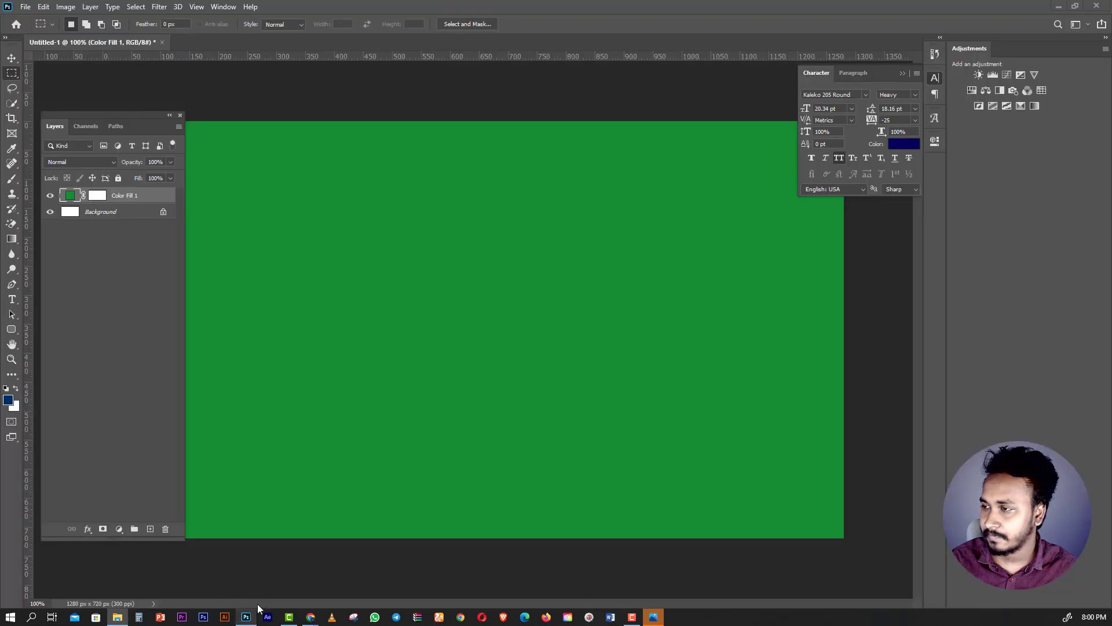
Place the clam pasta image at about 9.88% scale, centred, and add an empty layer.
{"action": "left_click_drag", "start_coordinate": [251, 619], "coordinate": [454, 346]}
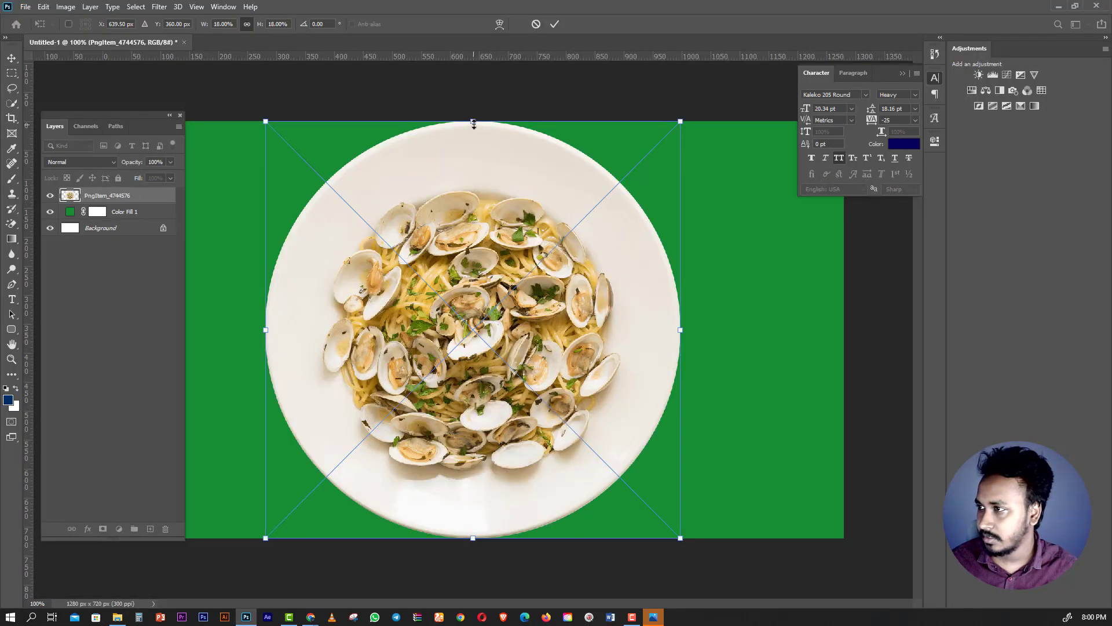
{"action": "left_click_drag", "start_coordinate": [474, 123], "coordinate": [474, 310]}
{"action": "left_click_drag", "start_coordinate": [513, 394], "coordinate": [513, 302]}
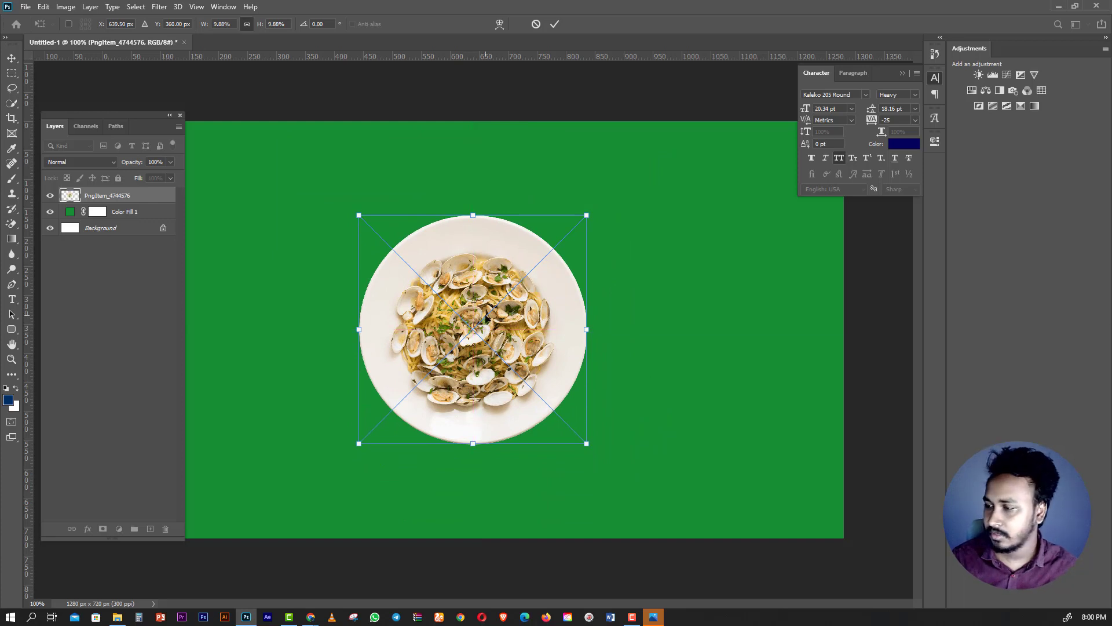
{"action": "key", "text": "Return"}
{"action": "key", "text": "m"}
{"action": "key", "text": "ctrl+0"}
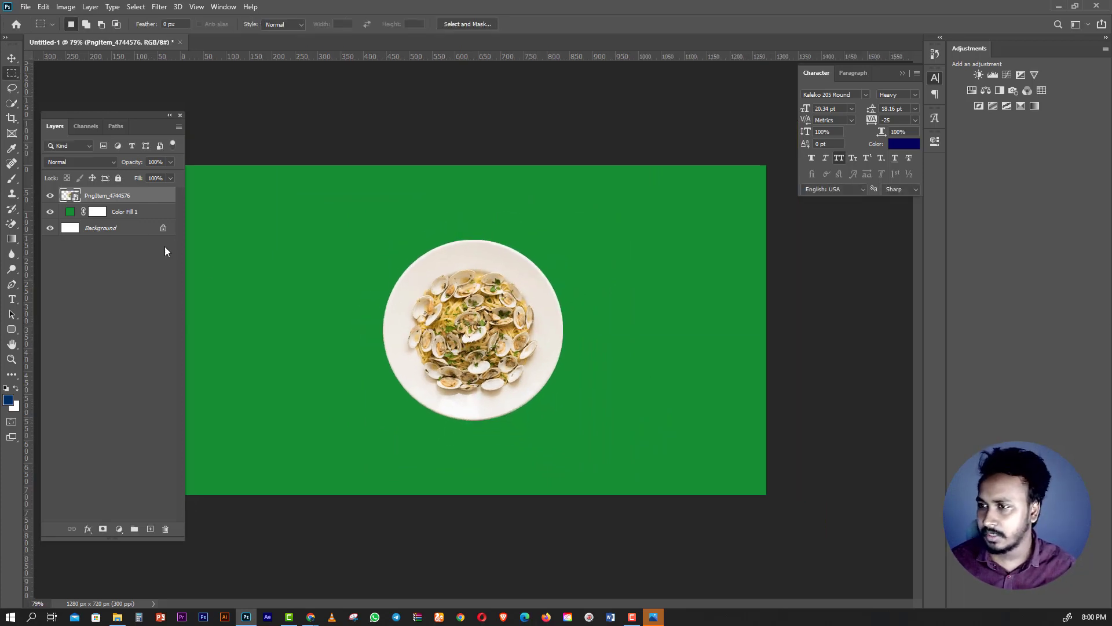
{"action": "left_click", "coordinate": [150, 528], "text": "ctrl"}
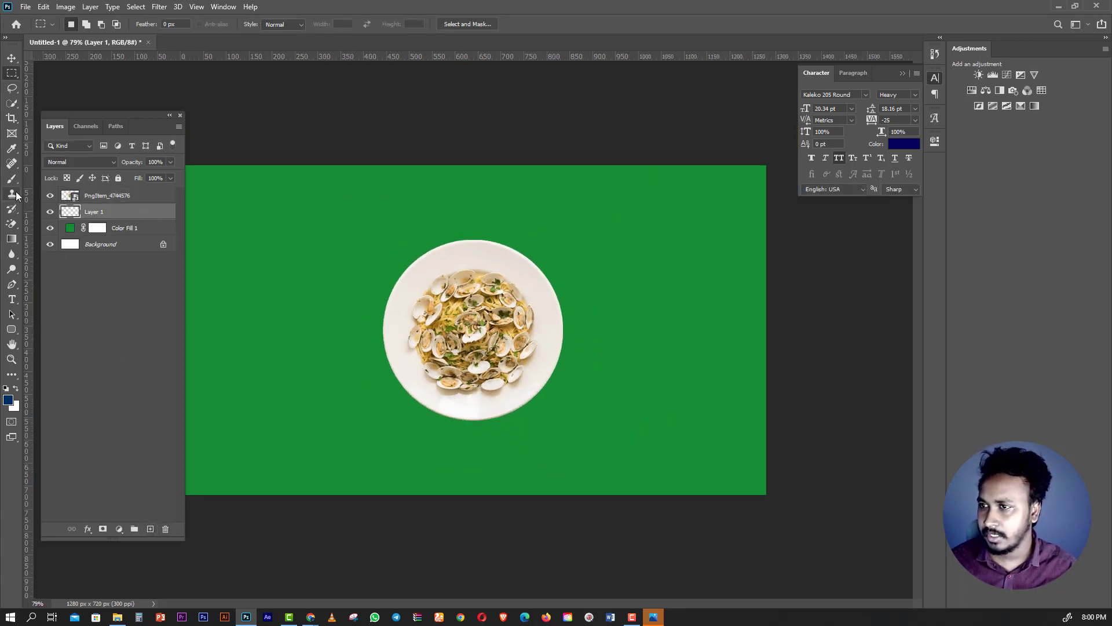
Select the Gradient tool and scroll through the Layers panel.
{"action": "left_click", "coordinate": [11, 239]}
{"action": "scroll", "coordinate": [462, 291], "scroll_direction": "down", "scroll_amount": 3}
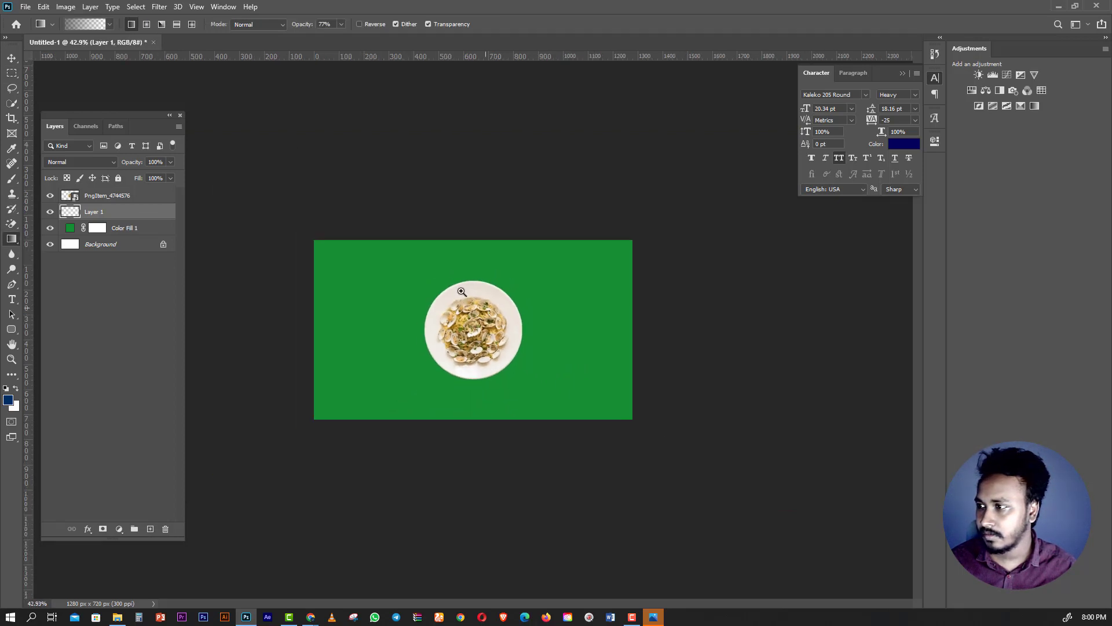
{"action": "scroll", "coordinate": [462, 292], "scroll_direction": "up", "scroll_amount": 5}
{"action": "scroll", "coordinate": [481, 324], "scroll_direction": "down", "scroll_amount": 2}
{"action": "scroll", "coordinate": [492, 342], "scroll_direction": "up", "scroll_amount": 2}
{"action": "scroll", "coordinate": [505, 360], "scroll_direction": "up", "scroll_amount": 1}
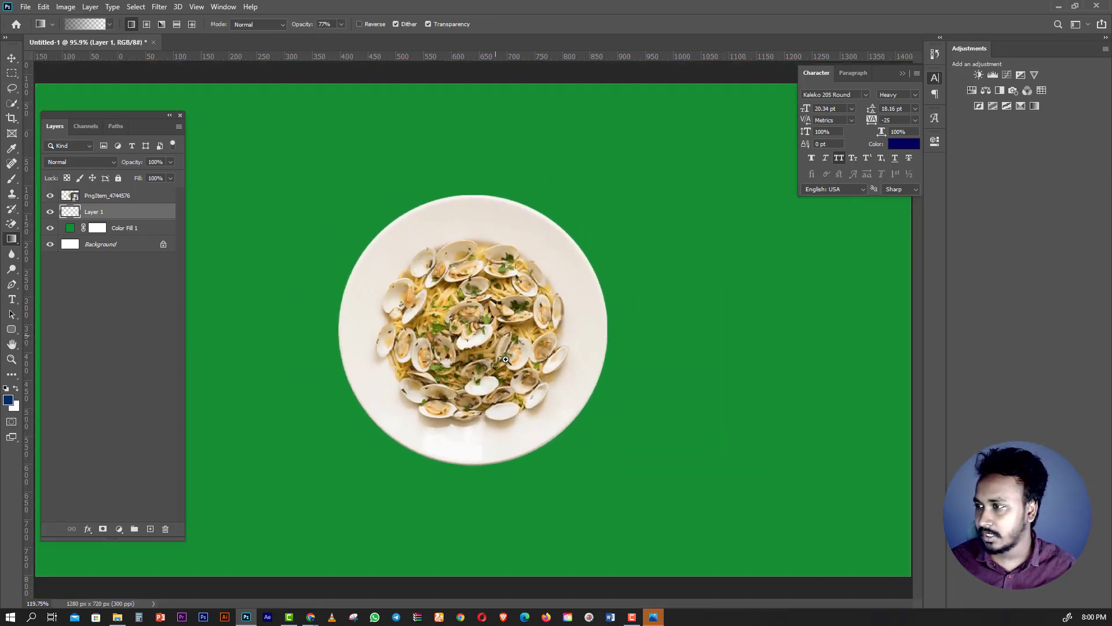
Duplicate the plate layer with Ctrl+J and move the copy beneath the original.
{"action": "left_click", "coordinate": [121, 196]}
{"action": "key", "text": "ctrl+j"}
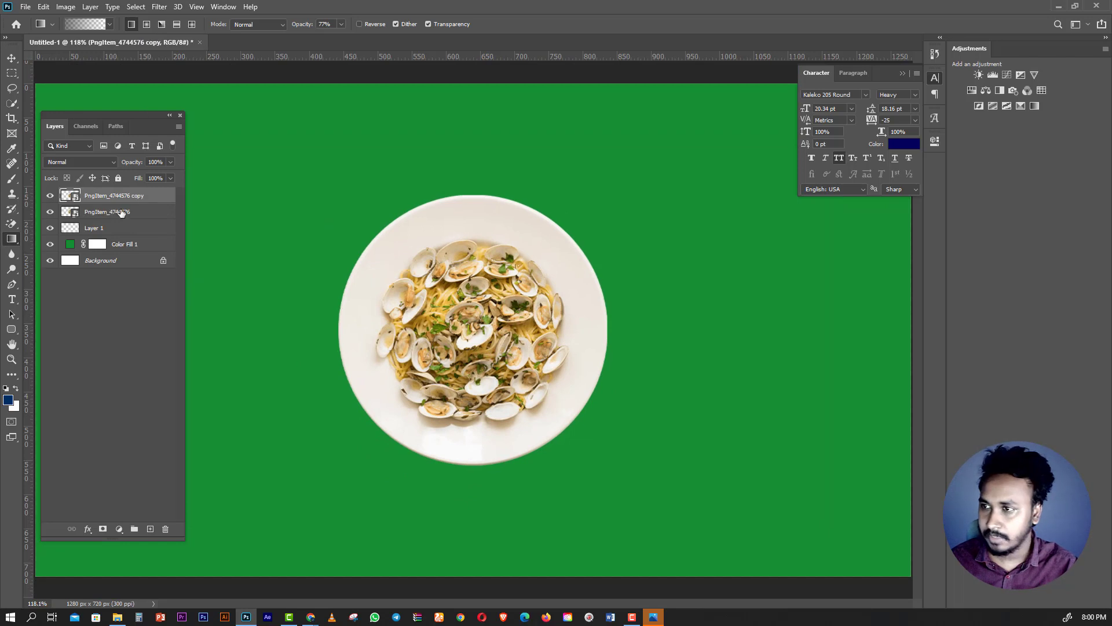
{"action": "left_click", "coordinate": [121, 213]}
{"action": "left_click", "coordinate": [61, 199]}
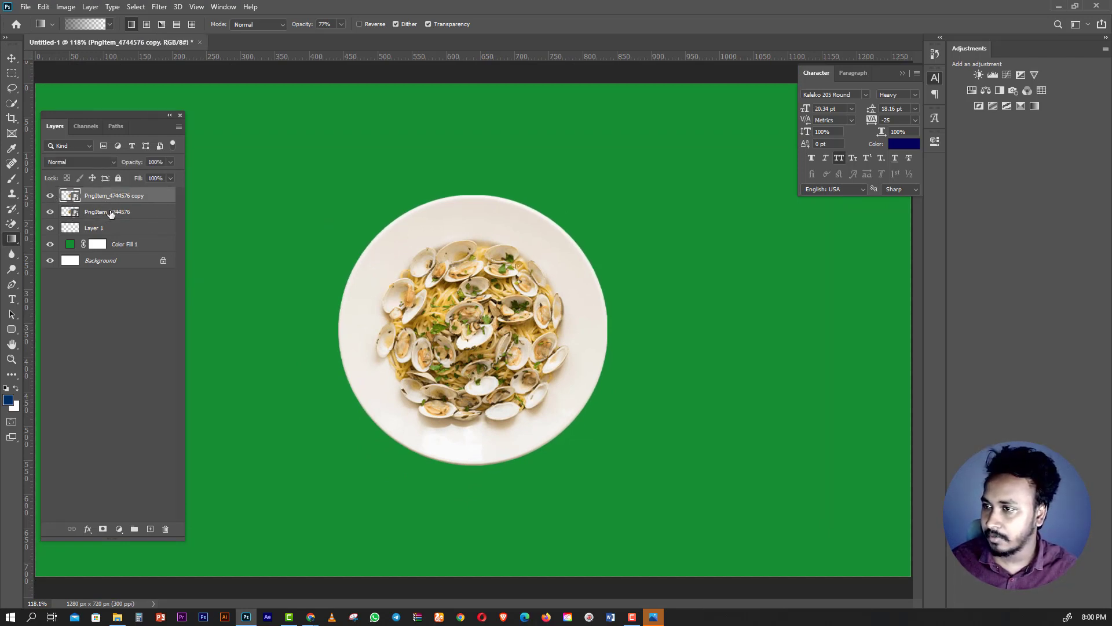
{"action": "left_click", "coordinate": [111, 213]}
{"action": "left_click_drag", "start_coordinate": [116, 195], "coordinate": [145, 221]}
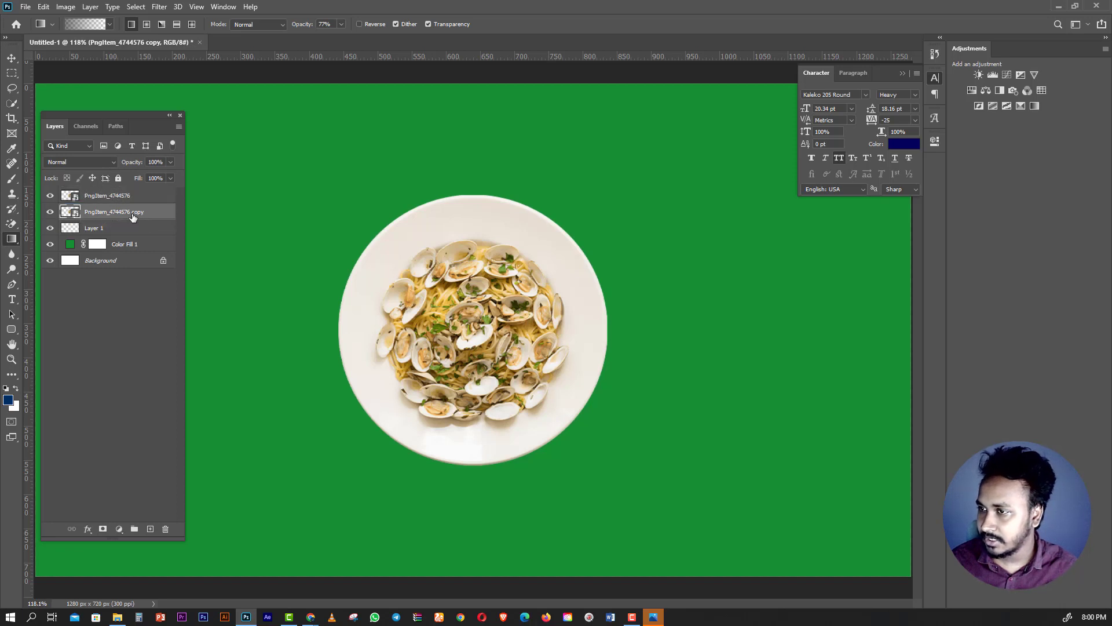
{"action": "left_click", "coordinate": [75, 7]}
{"action": "mouse_move", "coordinate": [83, 36]}
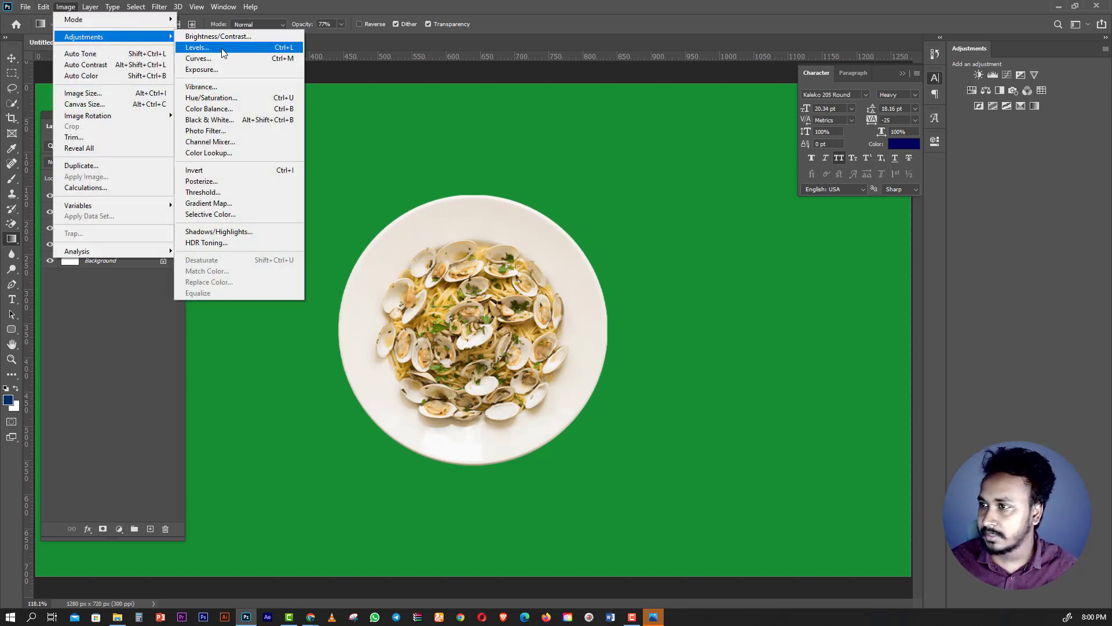
Apply Hue/Saturation with Lightness -100 to the plate copy, turning it black.
{"action": "left_click", "coordinate": [211, 97]}
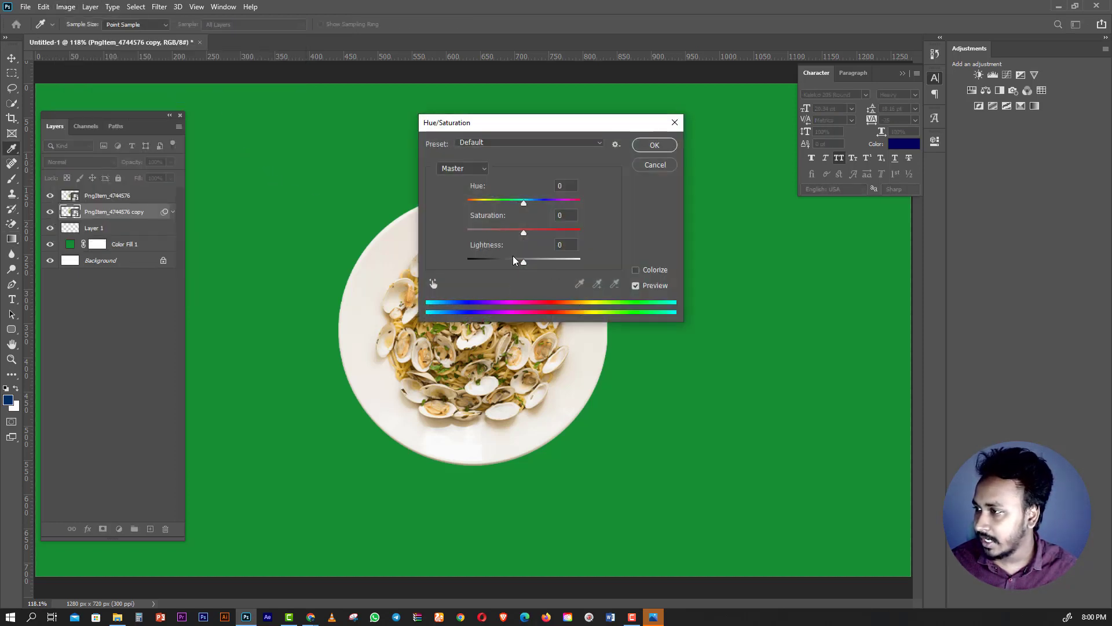
{"action": "left_click_drag", "start_coordinate": [523, 261], "coordinate": [457, 266]}
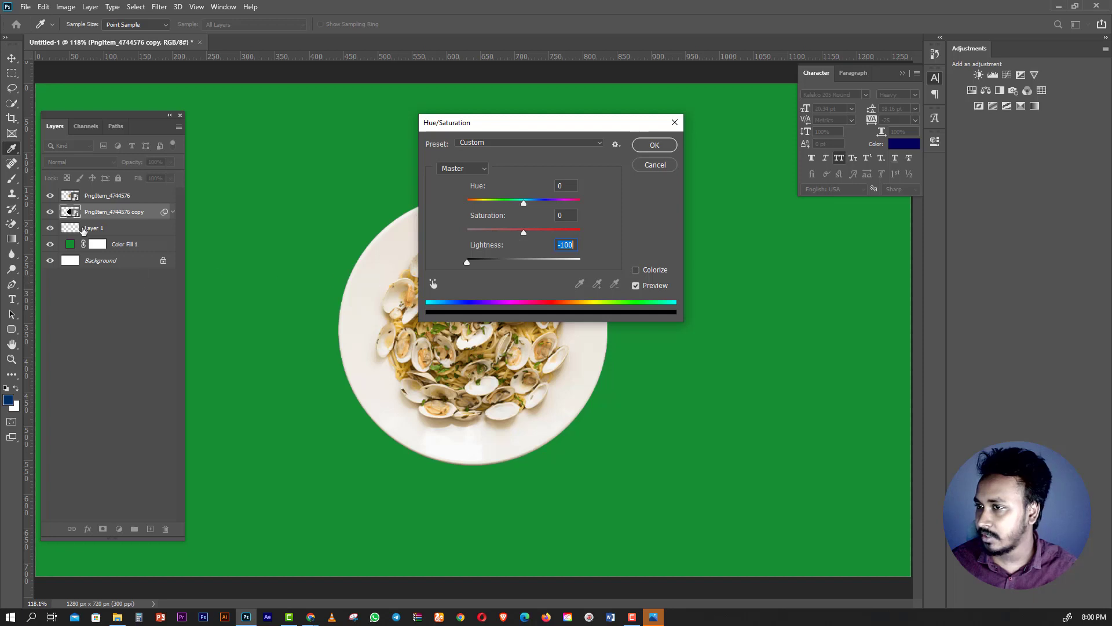
{"action": "left_click", "coordinate": [639, 154]}
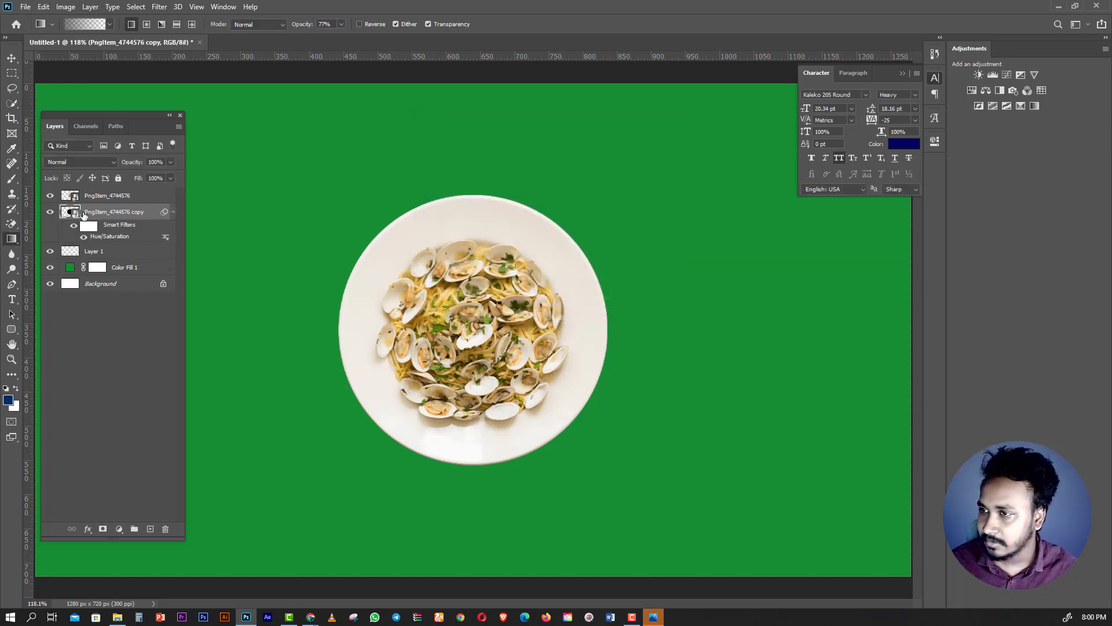
{"action": "left_click", "coordinate": [11, 58]}
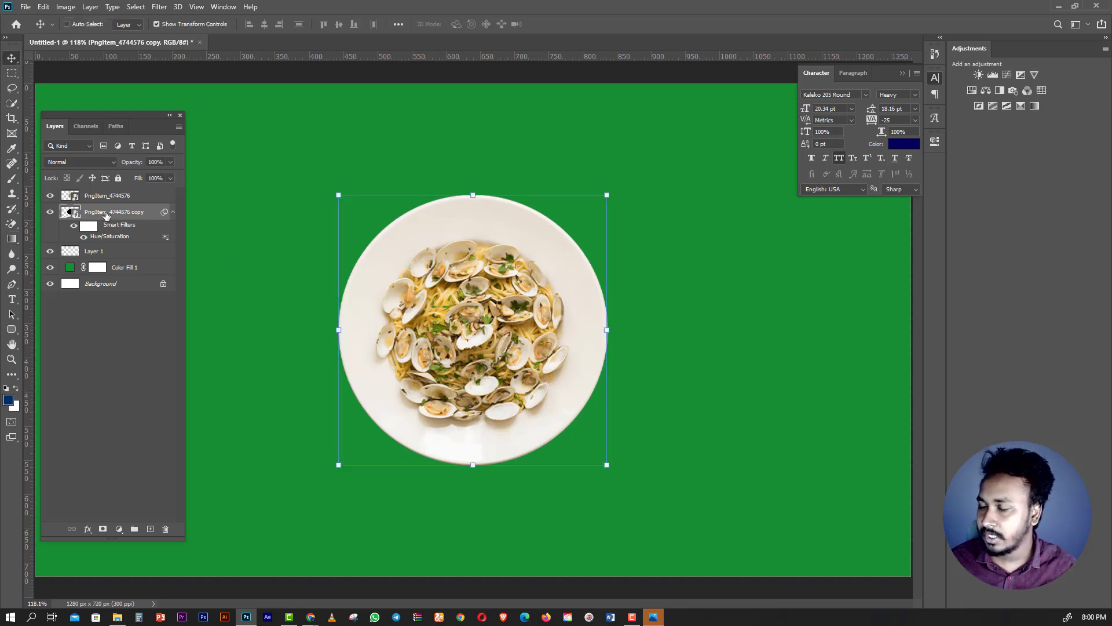
Apply a 7 px Gaussian Blur to the black copy and offset it down-right.
{"action": "left_click", "coordinate": [160, 7]}
{"action": "mouse_move", "coordinate": [167, 137]}
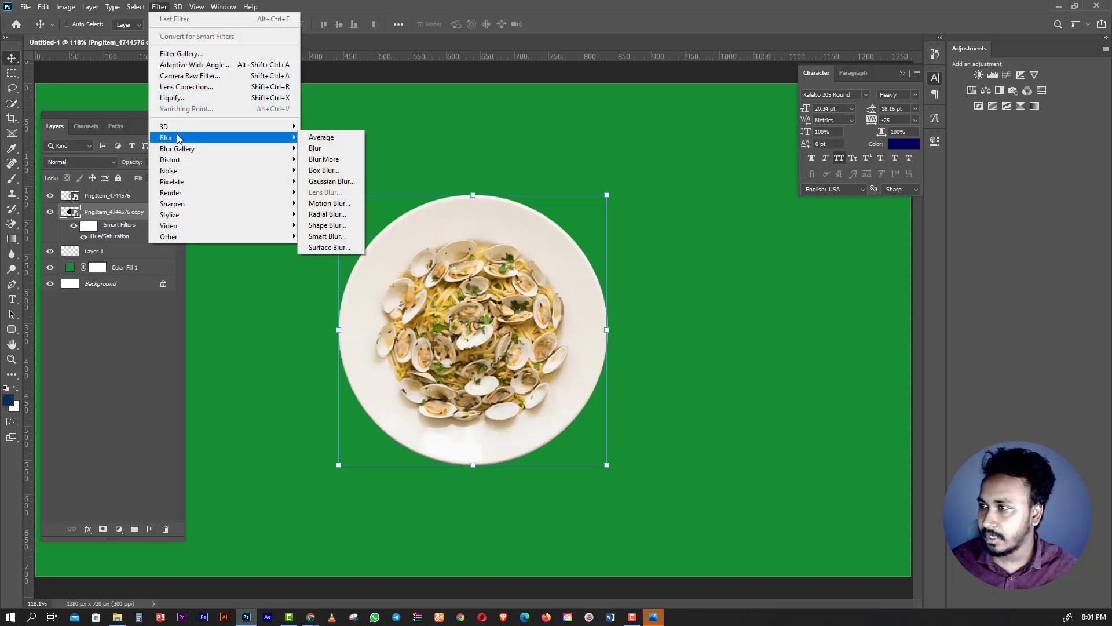
{"action": "left_click", "coordinate": [348, 181]}
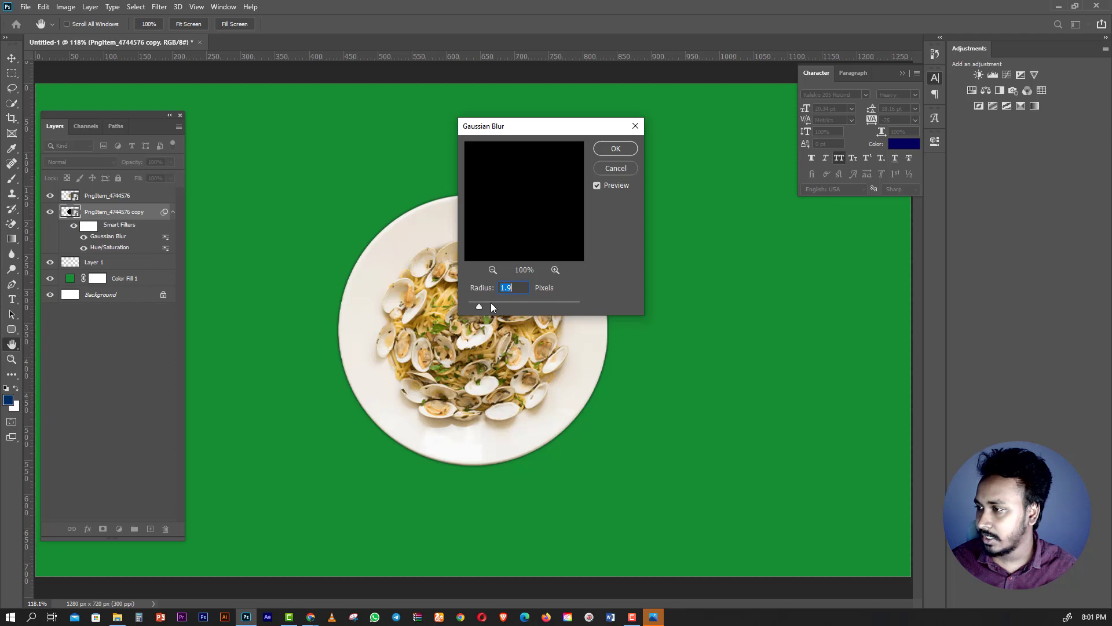
{"action": "left_click", "coordinate": [491, 302]}
{"action": "left_click", "coordinate": [503, 302]}
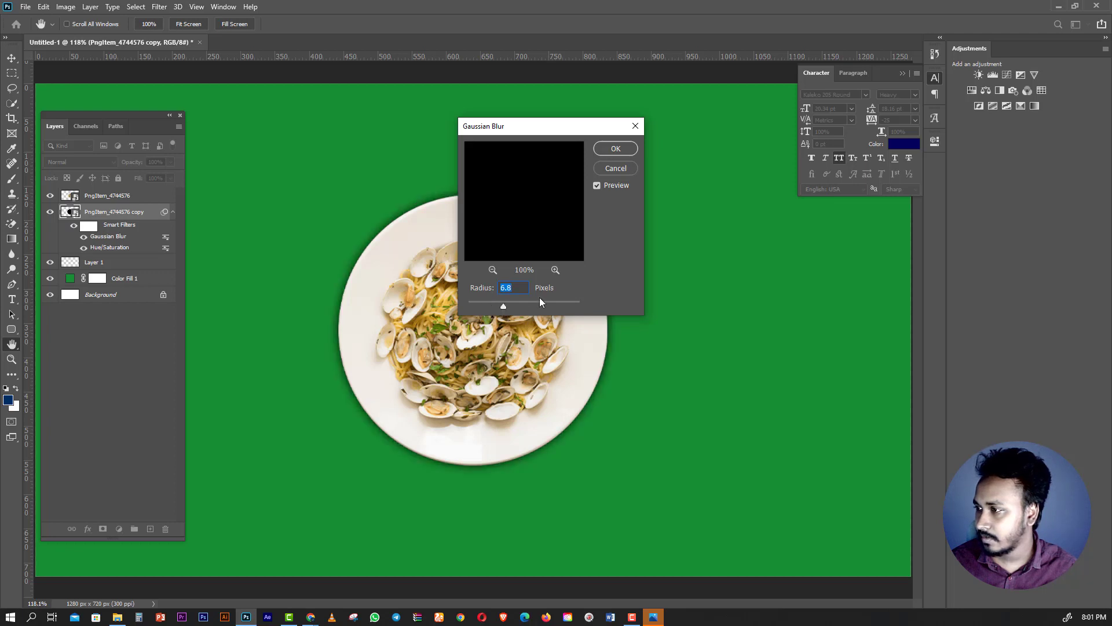
{"action": "type", "text": "7"}
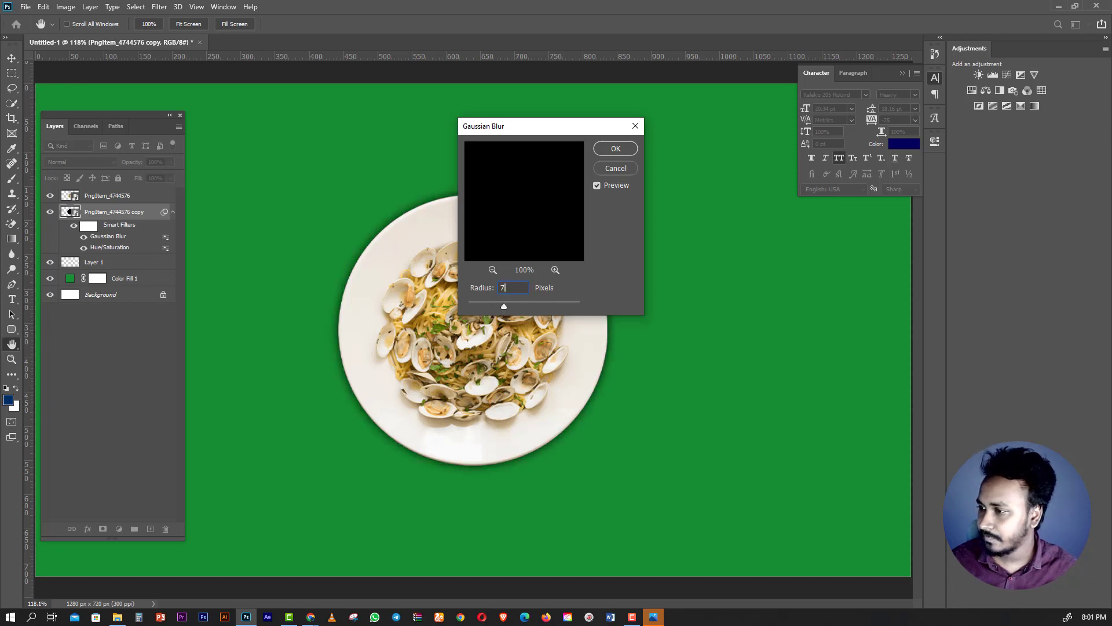
{"action": "left_click", "coordinate": [615, 149]}
{"action": "left_click_drag", "start_coordinate": [559, 319], "coordinate": [561, 328]}
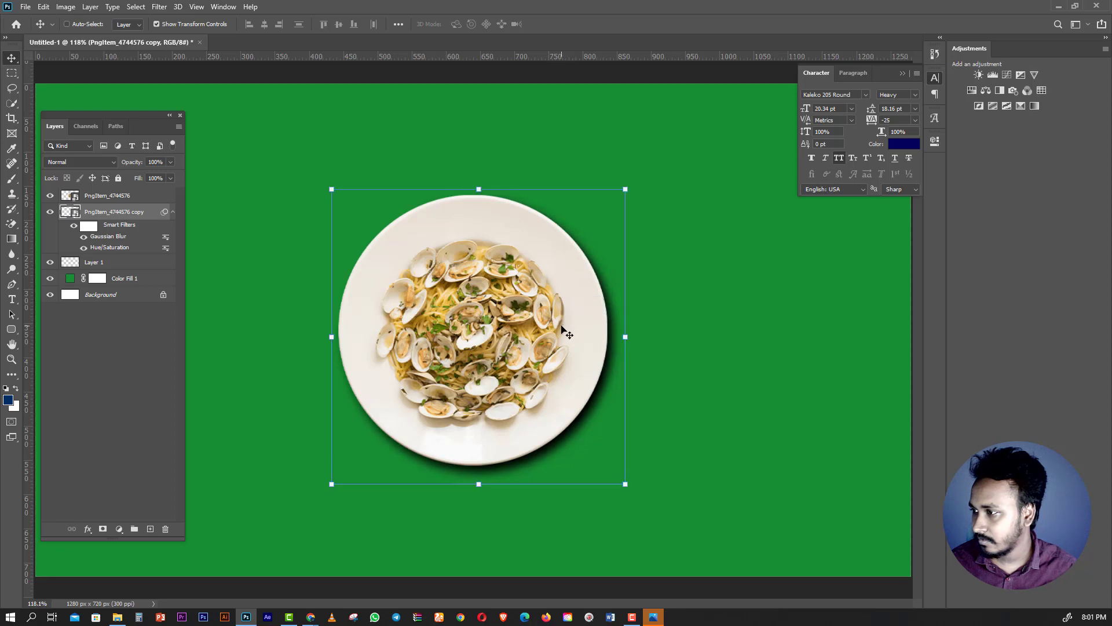
Reduce the shadow's blur to 4 px and duplicate the shadow layer.
{"action": "double_click", "coordinate": [110, 237]}
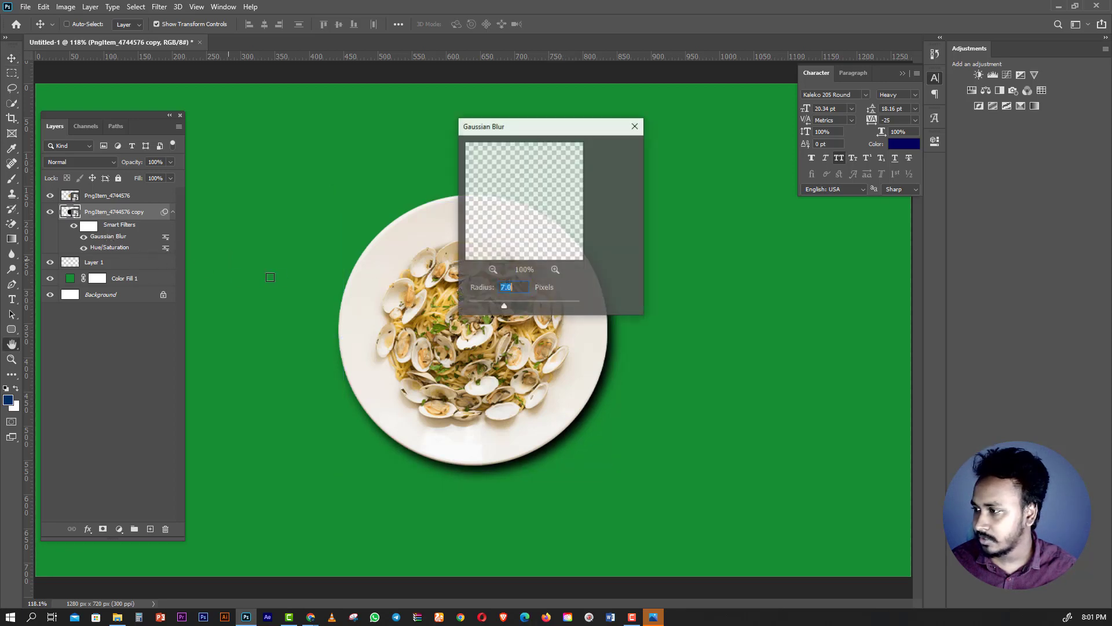
{"action": "type", "text": "4"}
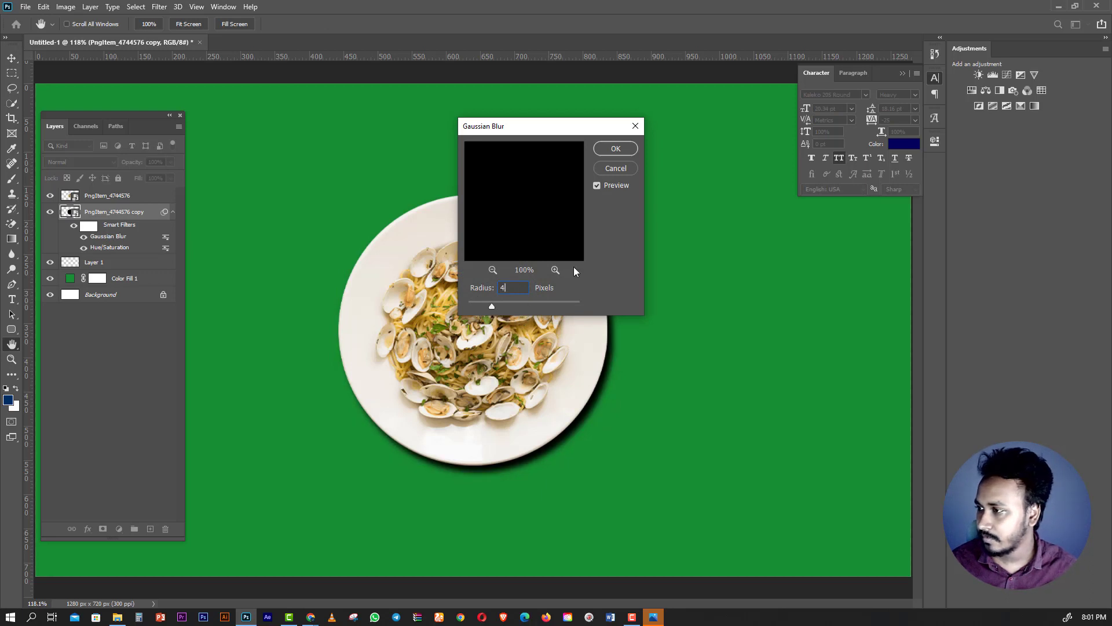
{"action": "left_click", "coordinate": [615, 149]}
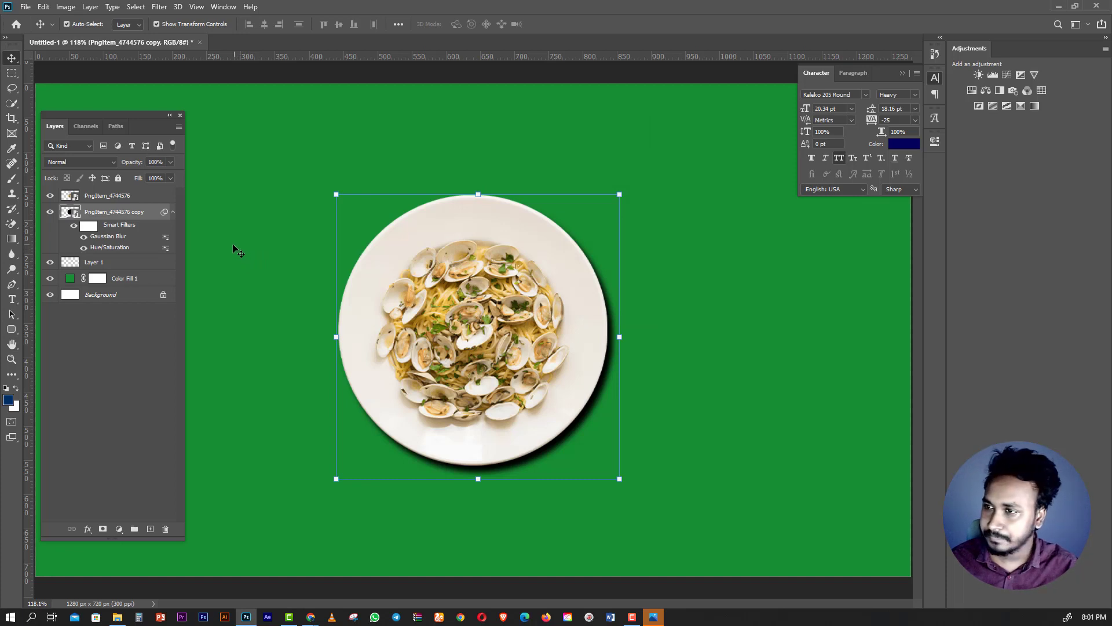
{"action": "key", "text": "ctrl+j"}
{"action": "key", "text": "ctrl"}
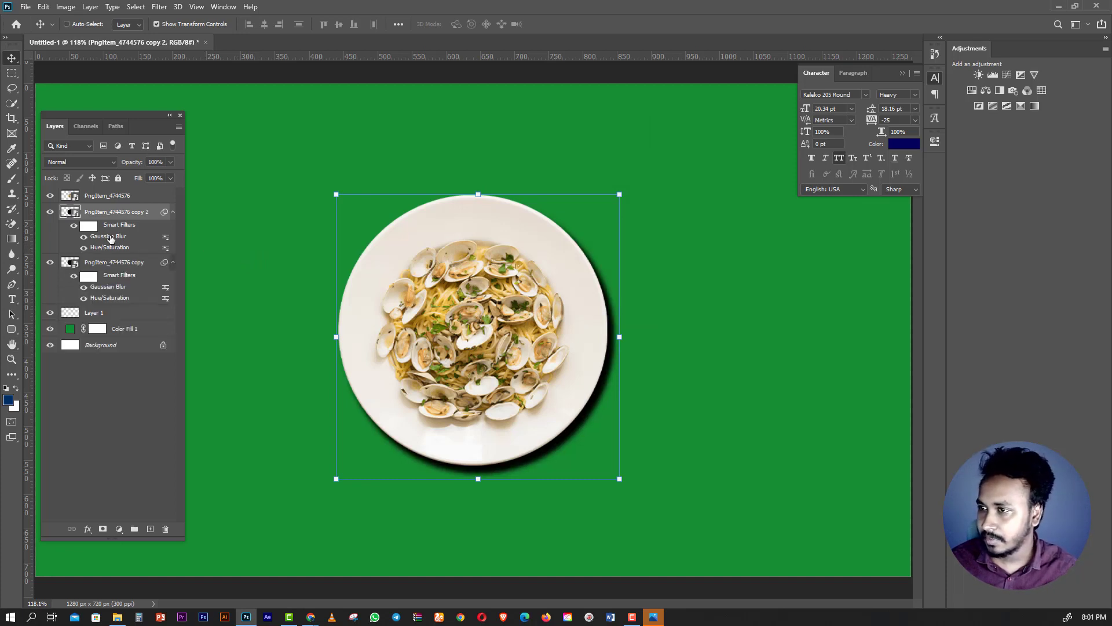
Set the PngItem_4744576 copy shadow's Gaussian Blur radius to 10 px and compare both shadows.
{"action": "double_click", "coordinate": [110, 287]}
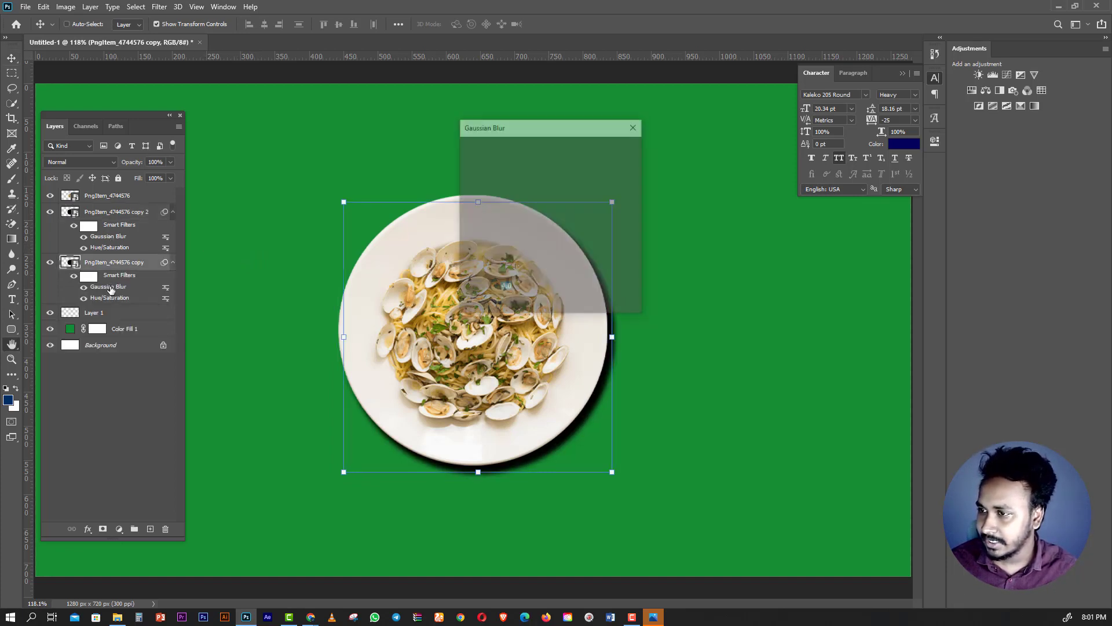
{"action": "type", "text": "8"}
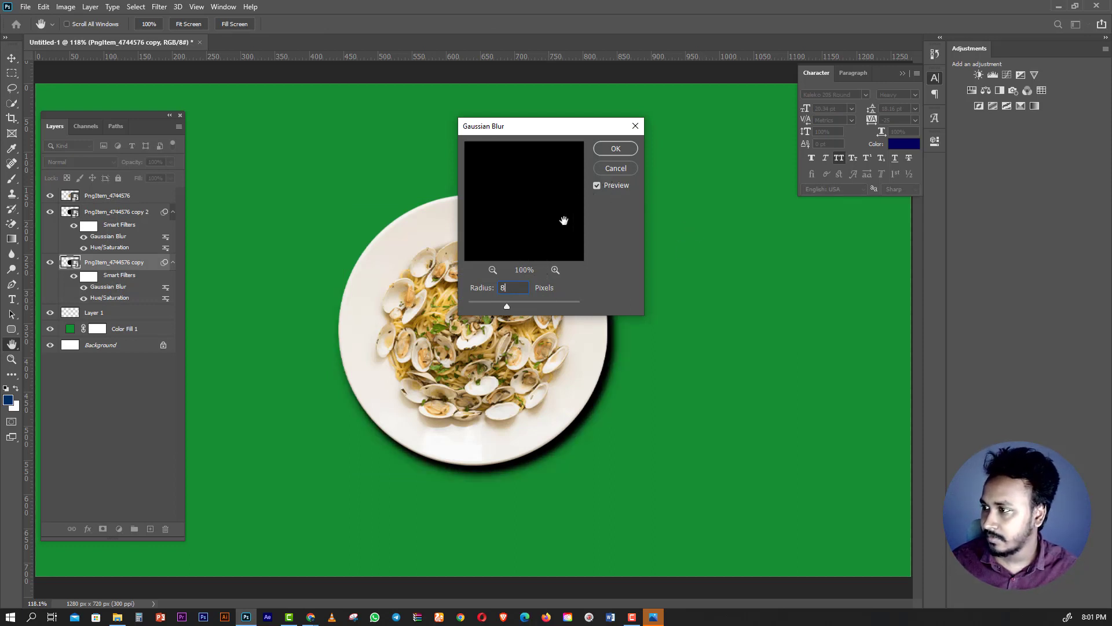
{"action": "key", "text": "Tab"}
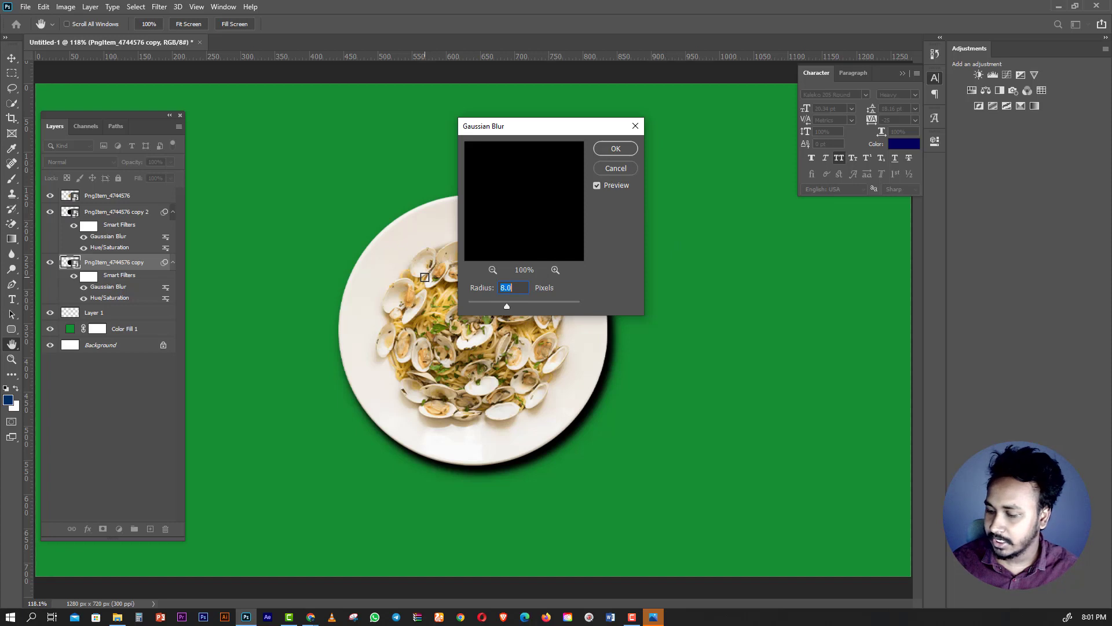
{"action": "type", "text": "10"}
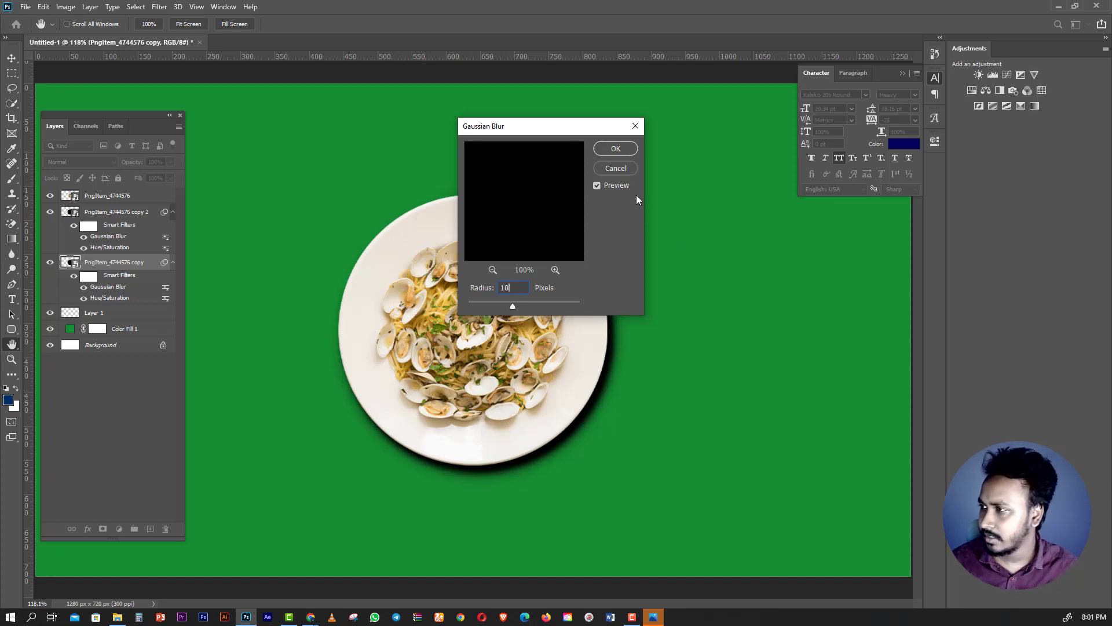
{"action": "left_click", "coordinate": [616, 148]}
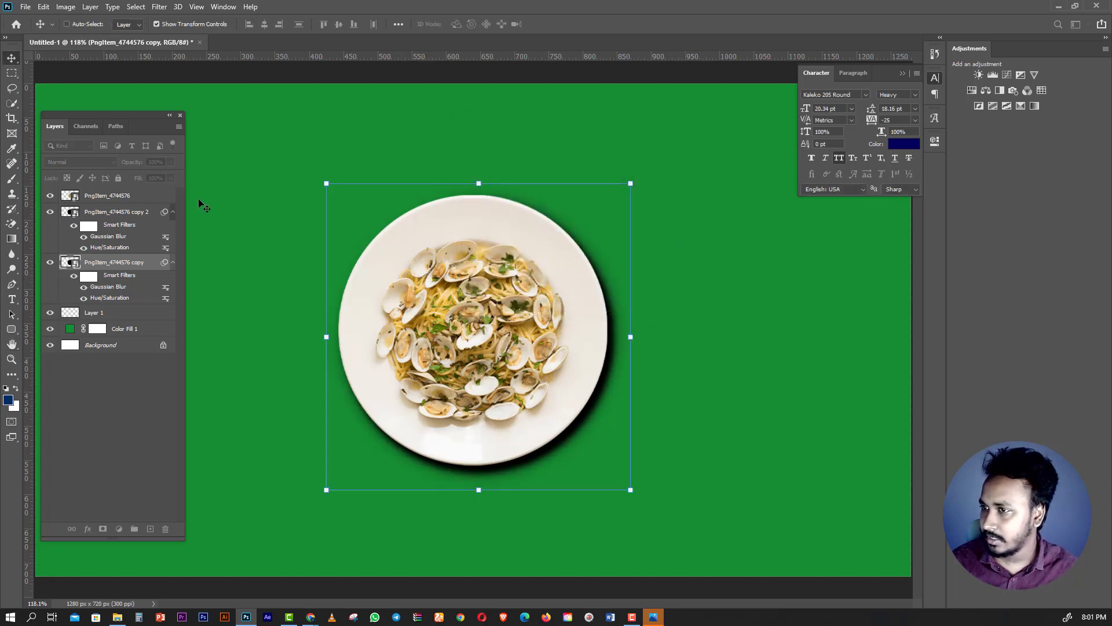
{"action": "left_click", "coordinate": [111, 212]}
{"action": "left_click", "coordinate": [116, 261]}
{"action": "left_click", "coordinate": [125, 212]}
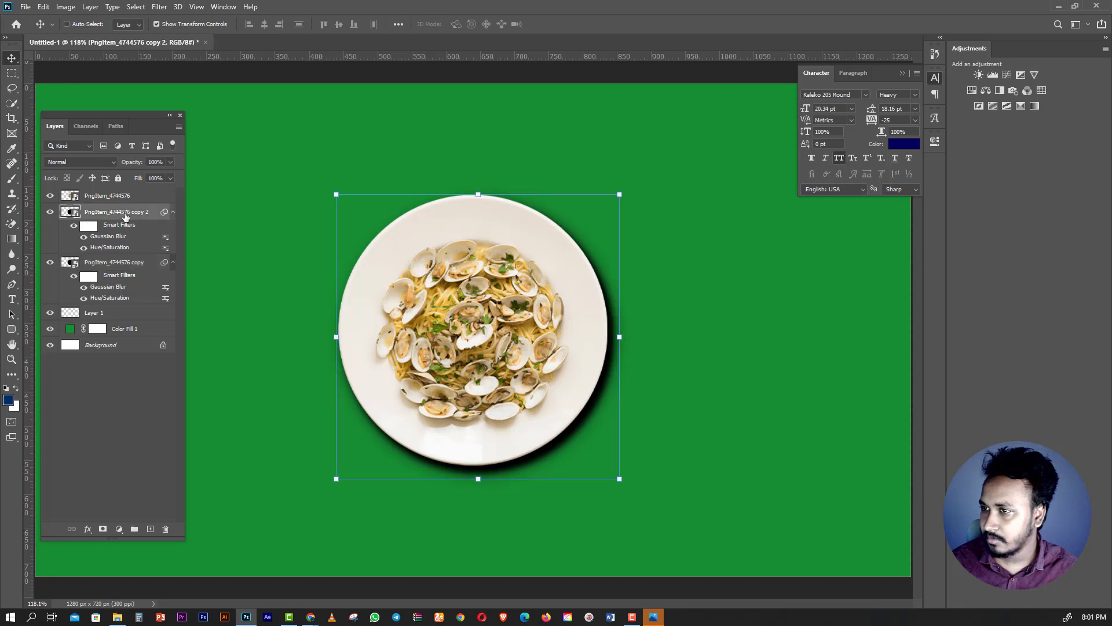
Hide the copy shadow and set the copy 2 shadow to 50% opacity.
{"action": "left_click", "coordinate": [50, 262]}
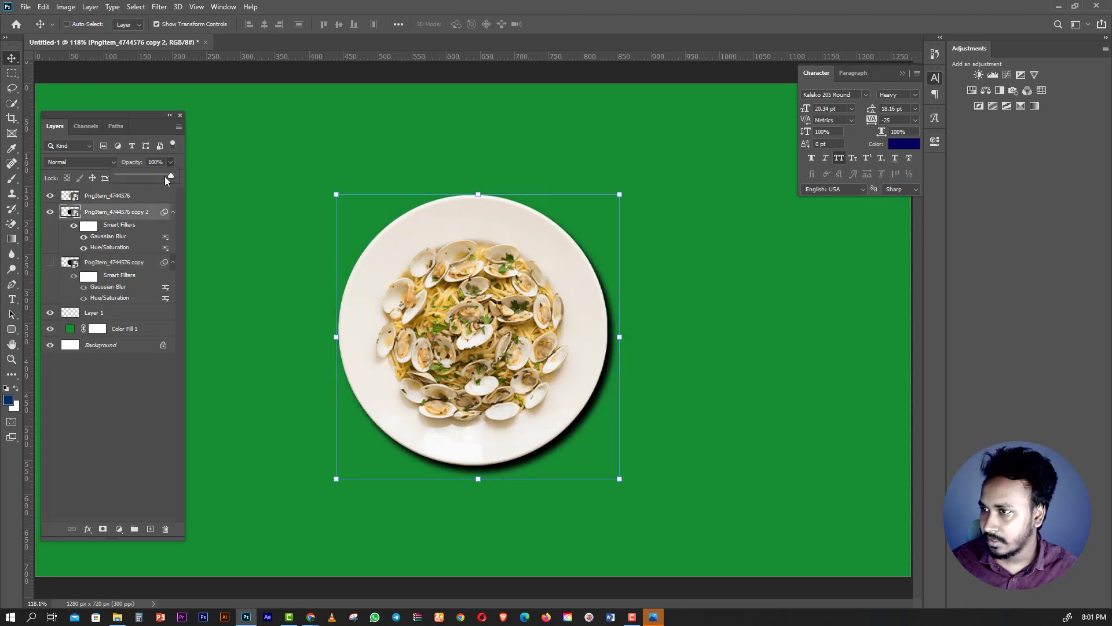
{"action": "left_click_drag", "start_coordinate": [153, 176], "coordinate": [148, 176]}
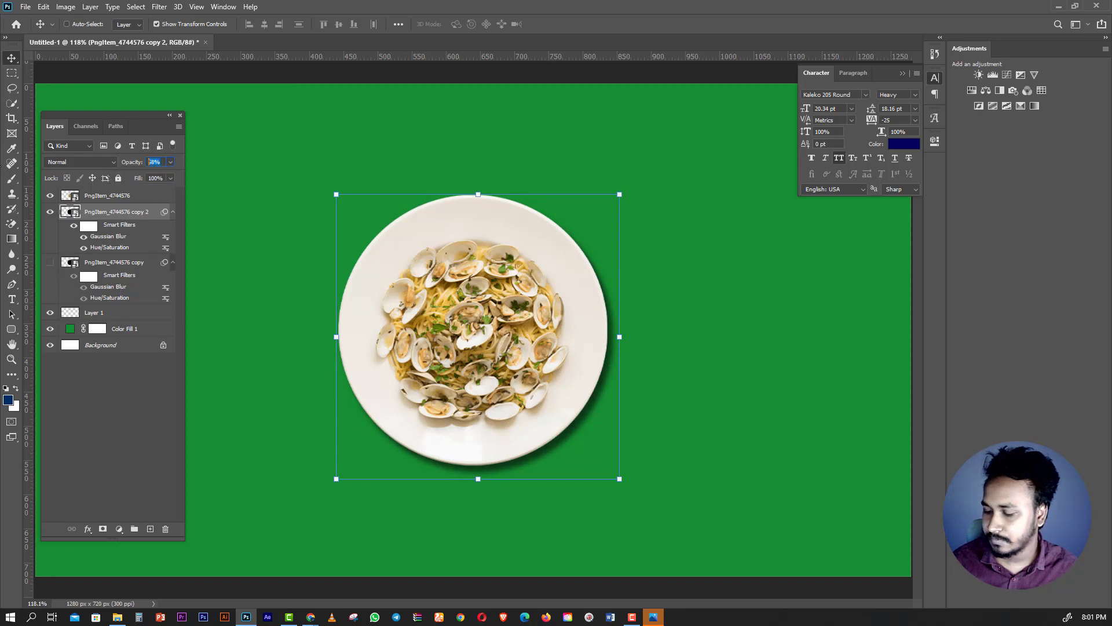
{"action": "type", "text": "50"}
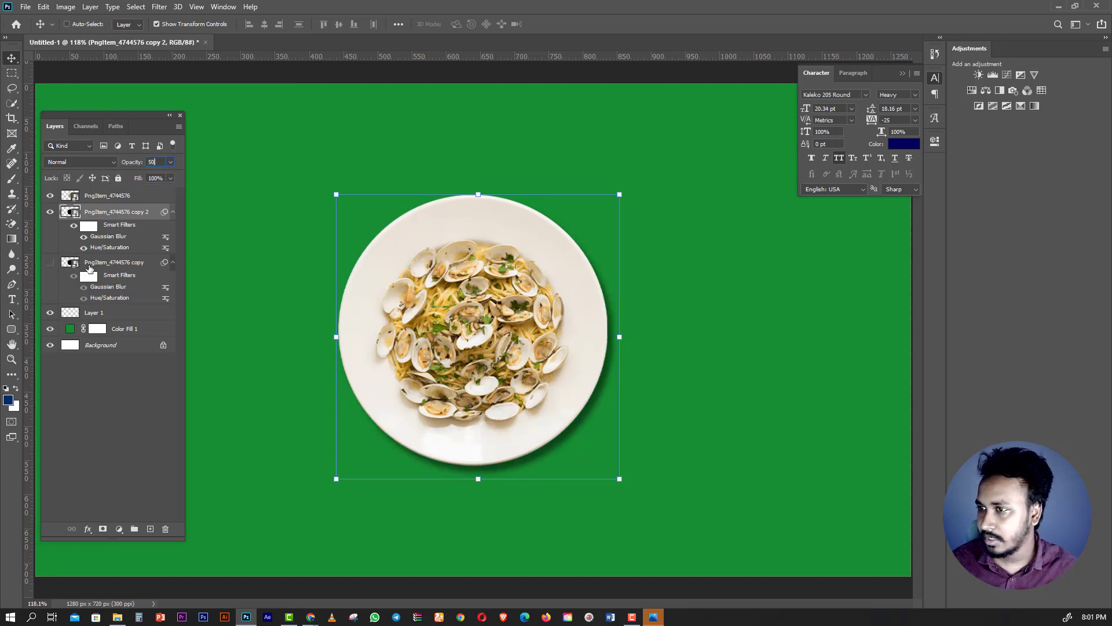
{"action": "key", "text": "Return"}
Show the copy shadow again and enter 30% opacity for it.
{"action": "left_click", "coordinate": [110, 262]}
{"action": "left_click", "coordinate": [50, 262]}
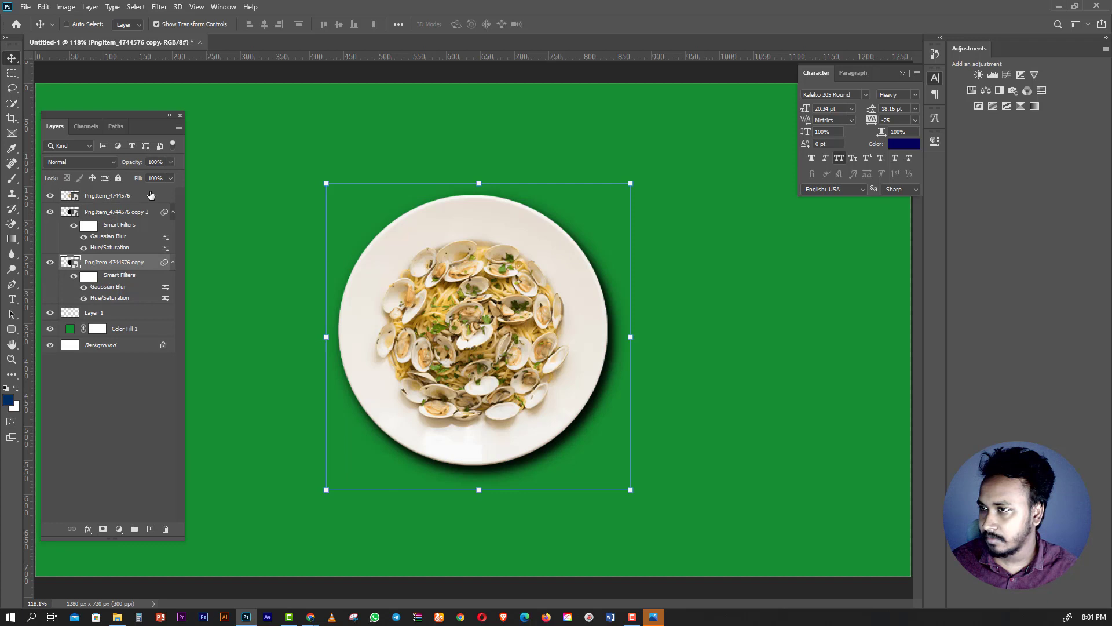
{"action": "left_click", "coordinate": [165, 162]}
{"action": "type", "text": "30"}
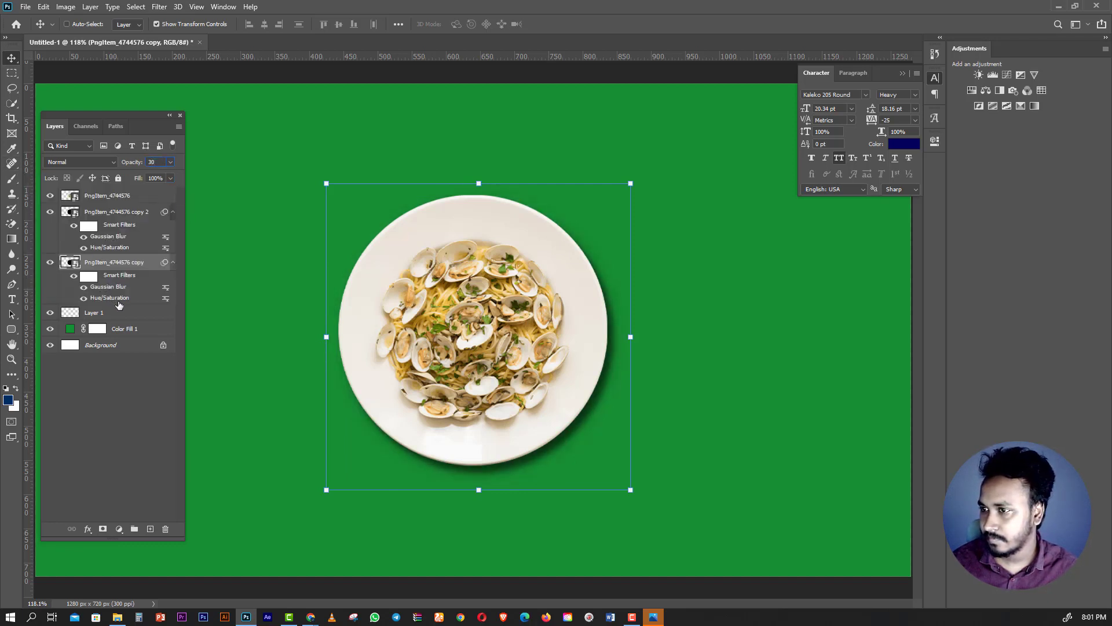
Commit the 30% opacity, then raise the copy shadow's Gaussian Blur from 10 to 15 px.
{"action": "key", "text": "Return"}
{"action": "double_click", "coordinate": [110, 237]}
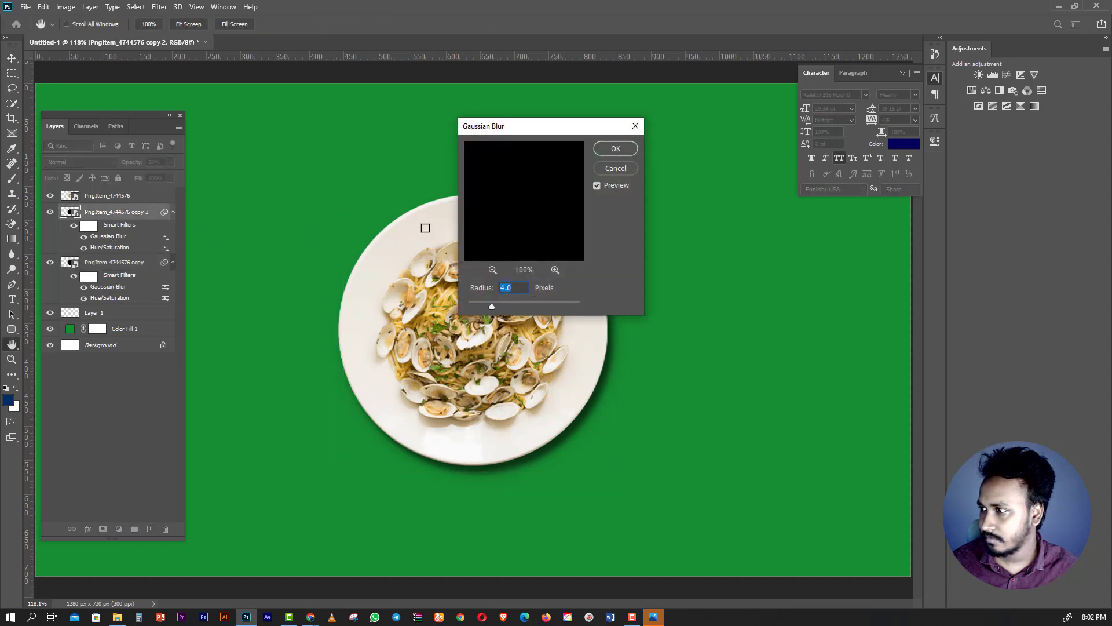
{"action": "left_click", "coordinate": [615, 168]}
{"action": "double_click", "coordinate": [109, 287]}
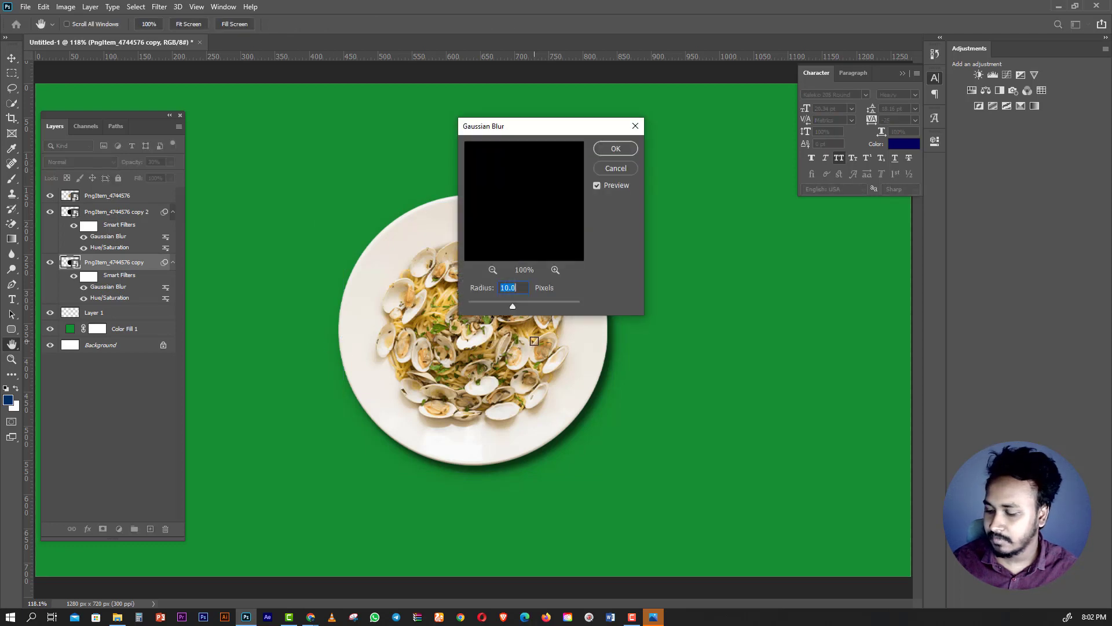
{"action": "type", "text": "15"}
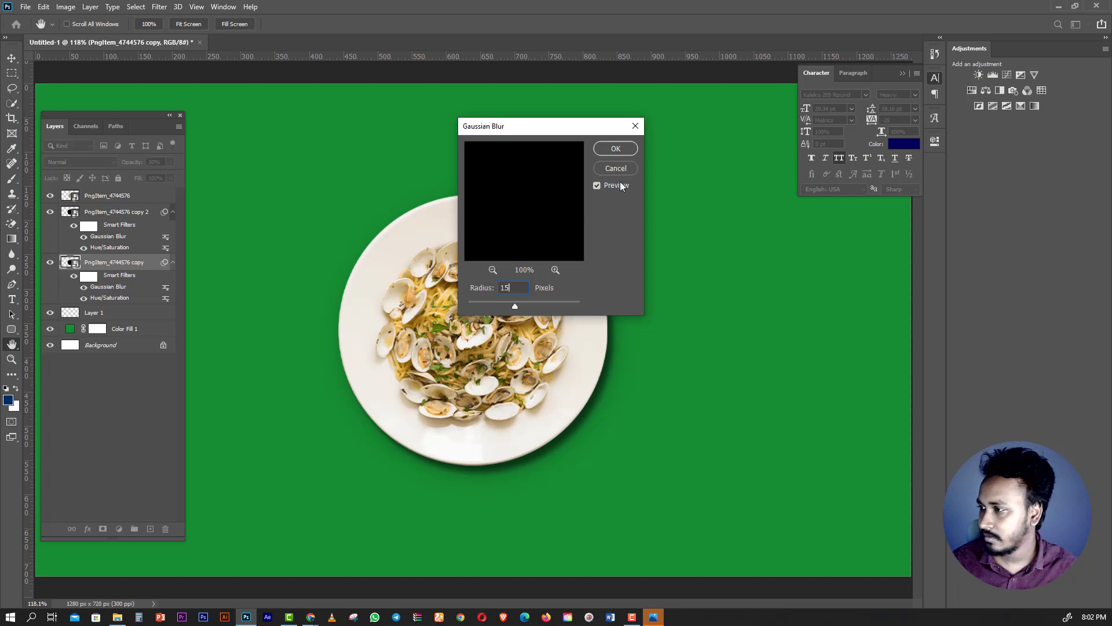
{"action": "left_click", "coordinate": [615, 150]}
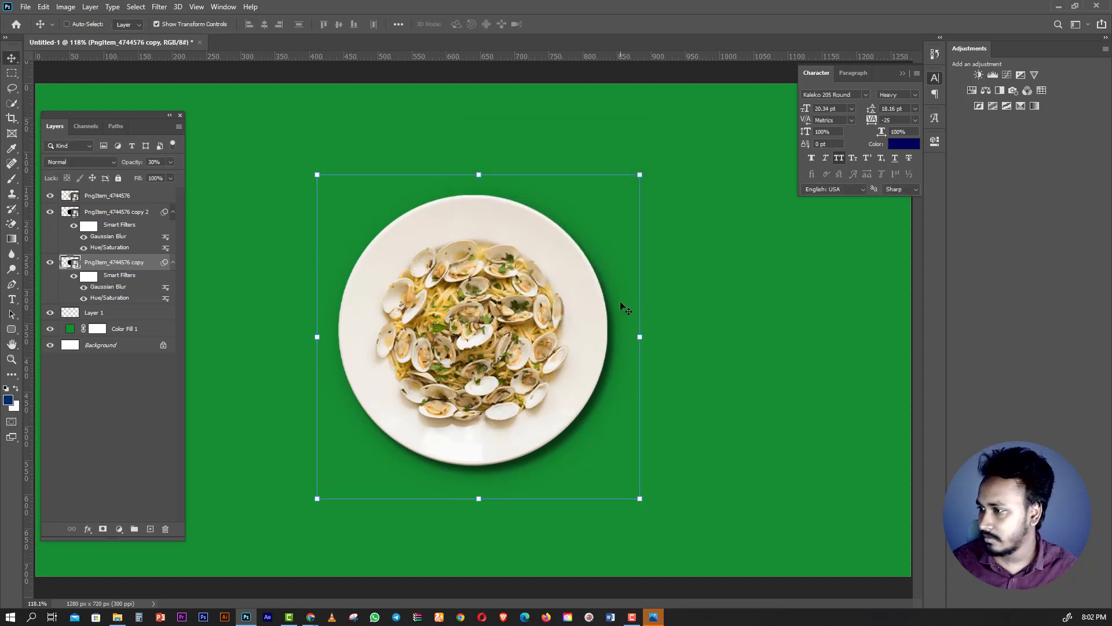
Shift the copy shadow 15 px right and nudge the copy 2 shadow slightly down-right.
{"action": "left_click_drag", "start_coordinate": [617, 367], "coordinate": [628, 365]}
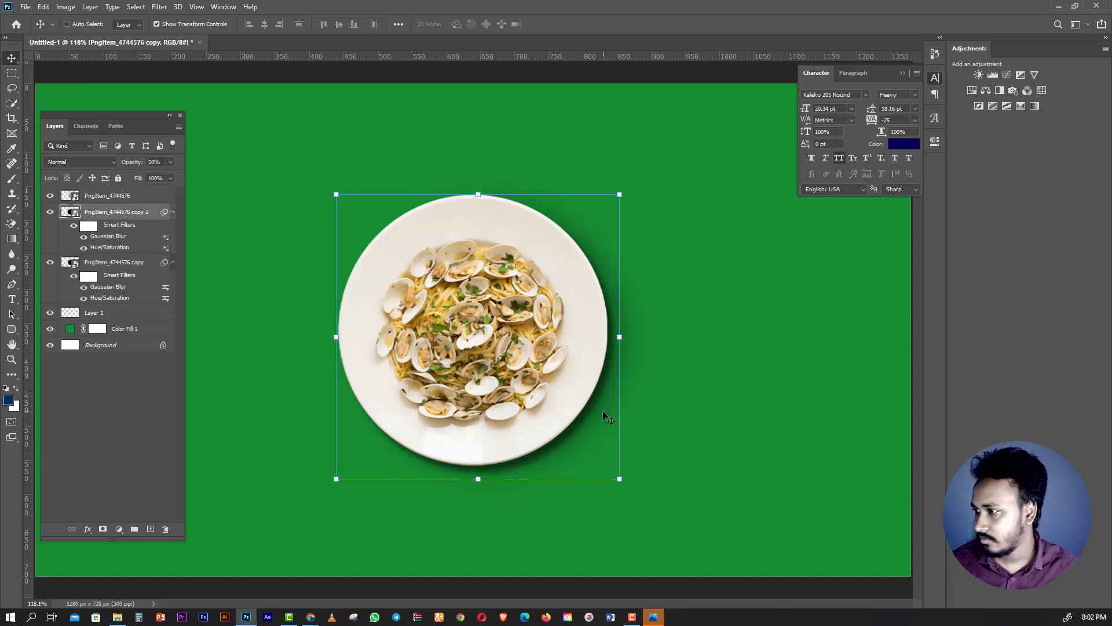
{"action": "left_click_drag", "start_coordinate": [597, 409], "coordinate": [596, 408]}
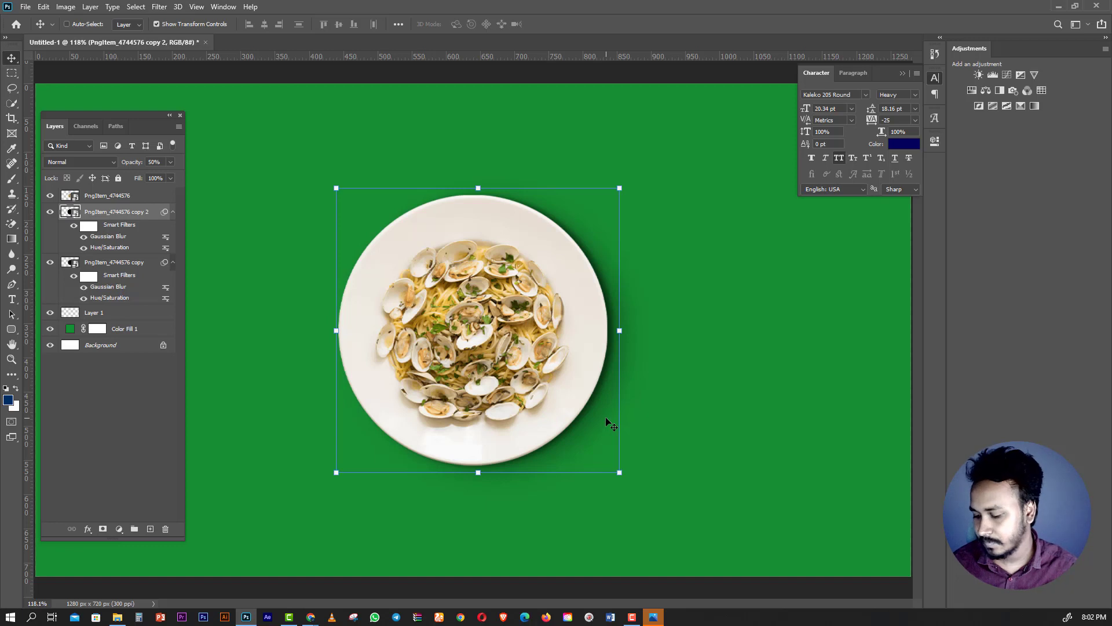
{"action": "key", "text": "Left"}
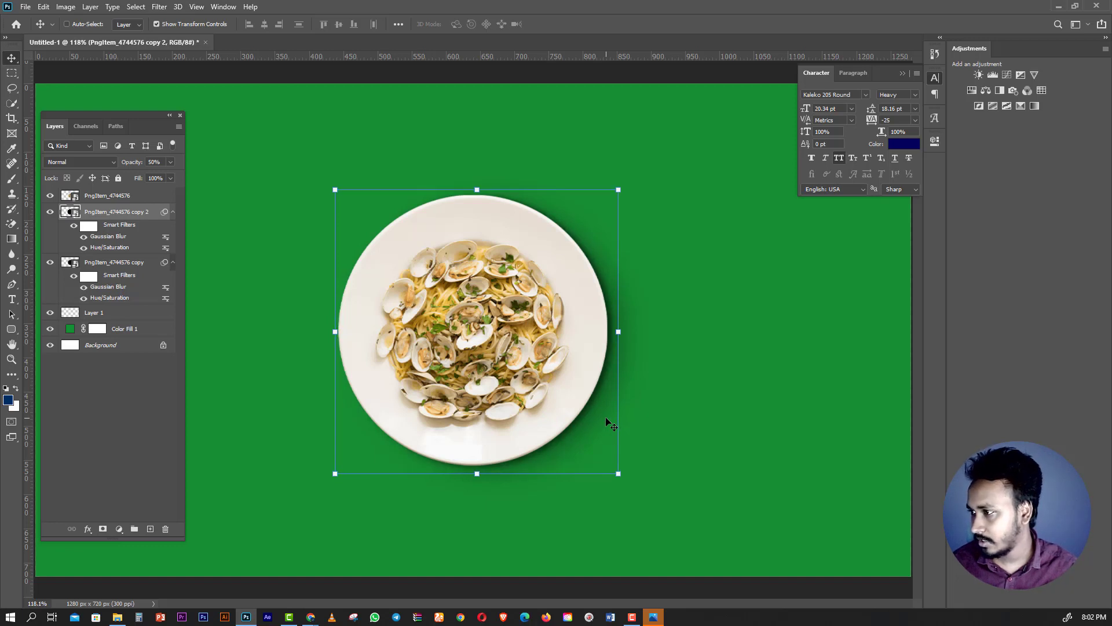
{"action": "key", "text": "Down"}
{"action": "key", "text": "Right"}
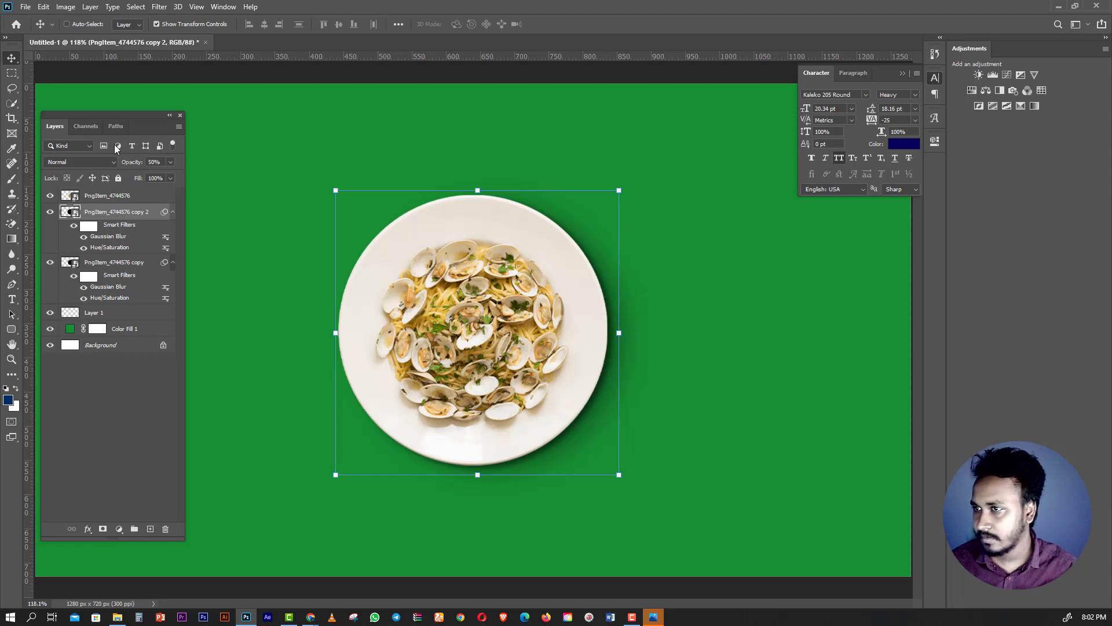
Zoom in to inspect the shadow edge, then add empty Layer 2 above Color Fill 1.
{"action": "key", "text": "m"}
{"action": "scroll", "coordinate": [580, 423], "scroll_direction": "up", "scroll_amount": 3}
{"action": "scroll", "coordinate": [563, 414], "scroll_direction": "up", "scroll_amount": 2}
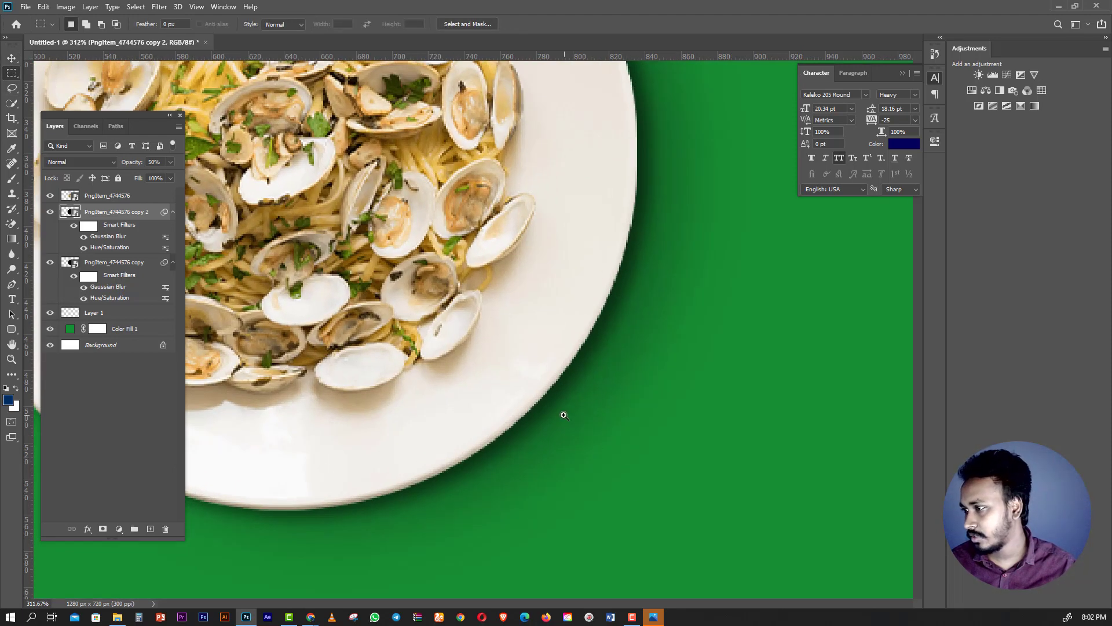
{"action": "scroll", "coordinate": [564, 415], "scroll_direction": "down", "scroll_amount": 2}
{"action": "scroll", "coordinate": [551, 417], "scroll_direction": "down", "scroll_amount": 2}
{"action": "scroll", "coordinate": [522, 420], "scroll_direction": "down", "scroll_amount": 2}
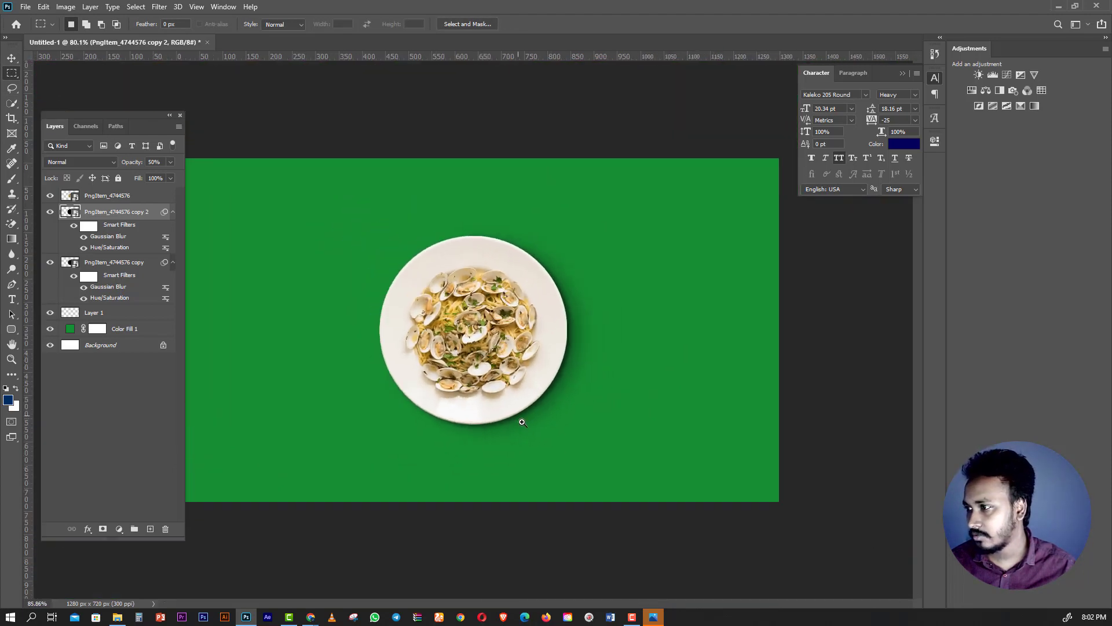
{"action": "scroll", "coordinate": [522, 422], "scroll_direction": "down", "scroll_amount": 1}
{"action": "scroll", "coordinate": [517, 418], "scroll_direction": "up", "scroll_amount": 1}
{"action": "scroll", "coordinate": [541, 355], "scroll_direction": "down", "scroll_amount": 2}
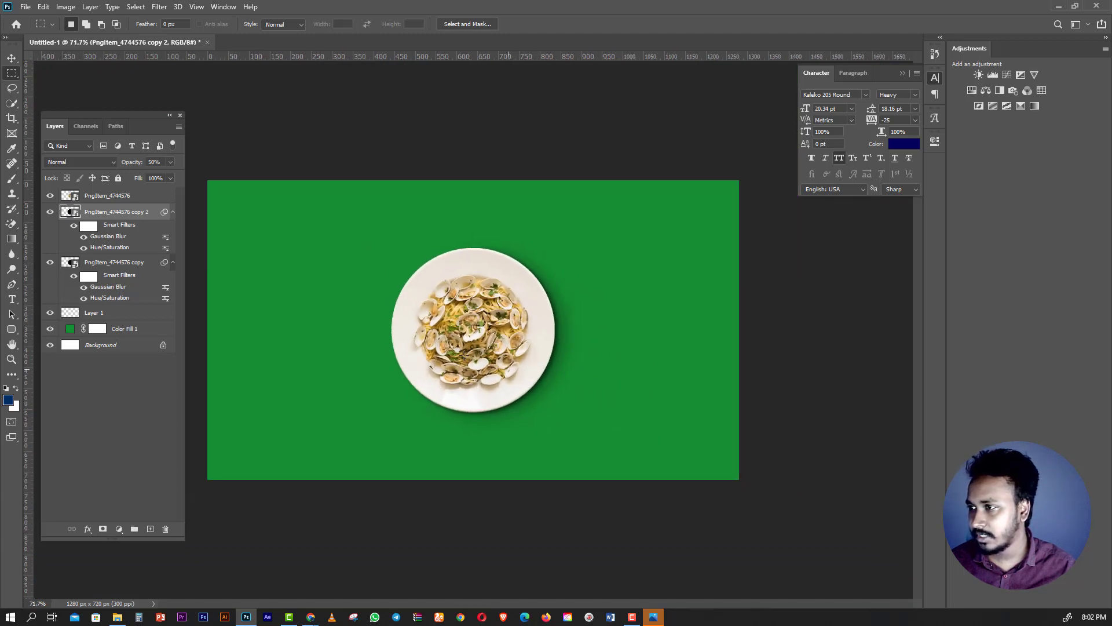
{"action": "left_click", "coordinate": [139, 329]}
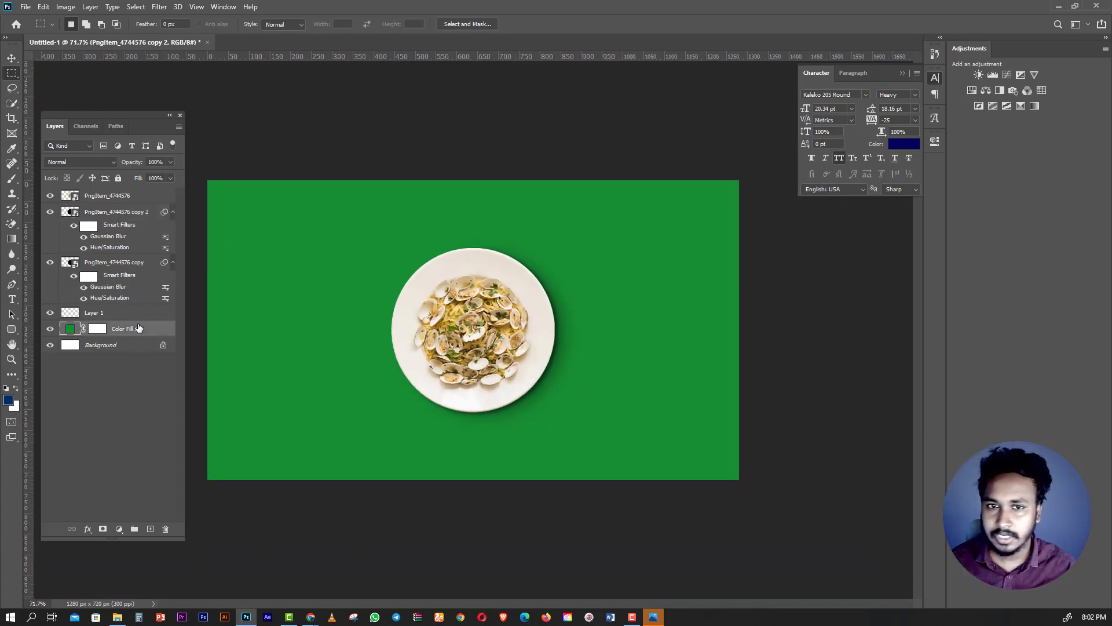
{"action": "left_click", "coordinate": [150, 529]}
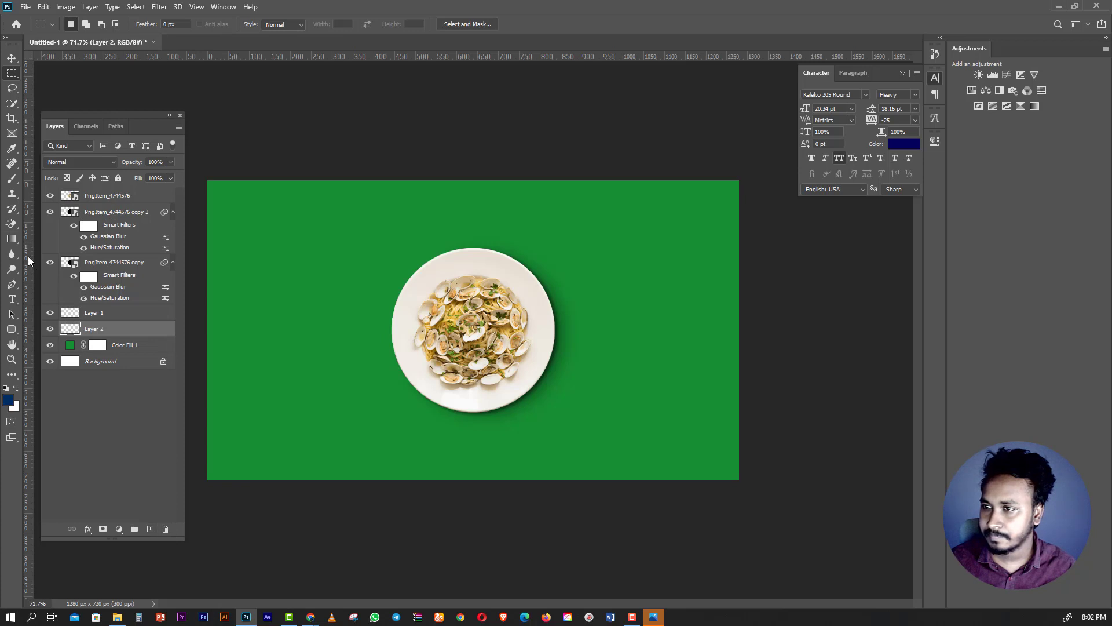
Select the Gradient tool with the white-to-transparent preset.
{"action": "left_click", "coordinate": [12, 238]}
{"action": "left_click", "coordinate": [95, 25]}
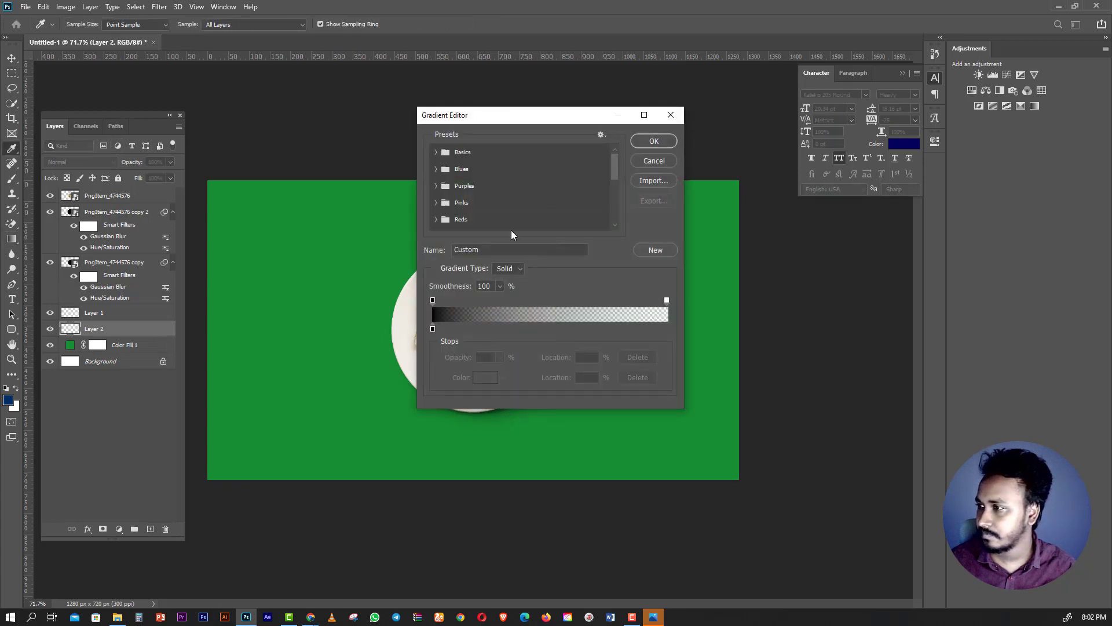
{"action": "left_click_drag", "start_coordinate": [616, 171], "coordinate": [623, 248]}
{"action": "left_click", "coordinate": [439, 224]}
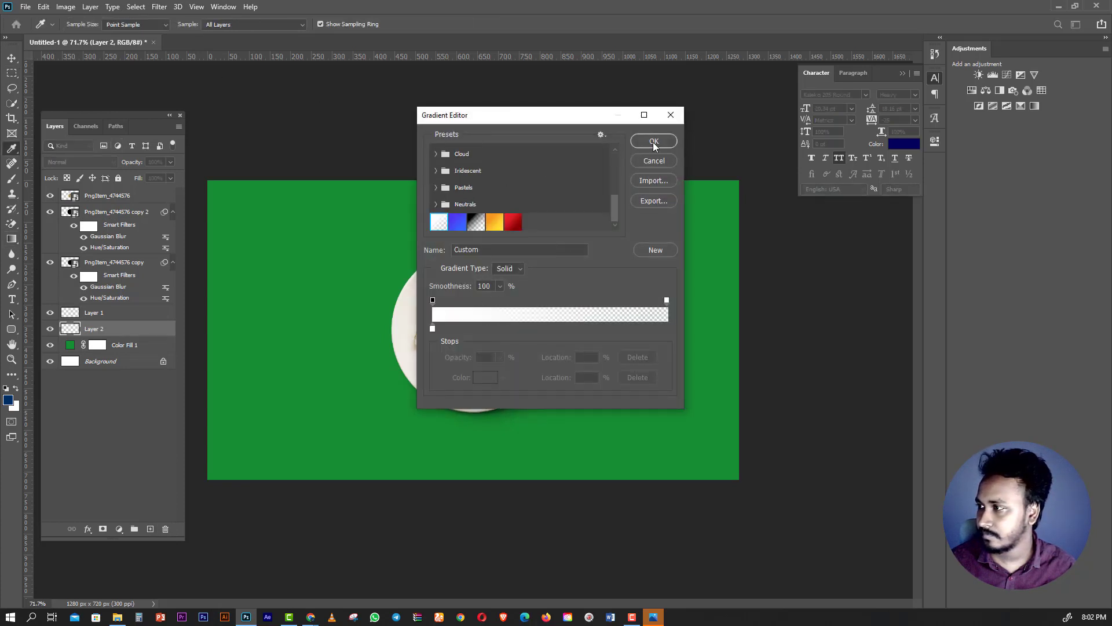
{"action": "left_click", "coordinate": [653, 141]}
Draw the gradient from the top-left across the canvas and set Layer 2 to Overlay.
{"action": "left_click_drag", "start_coordinate": [232, 191], "coordinate": [637, 408]}
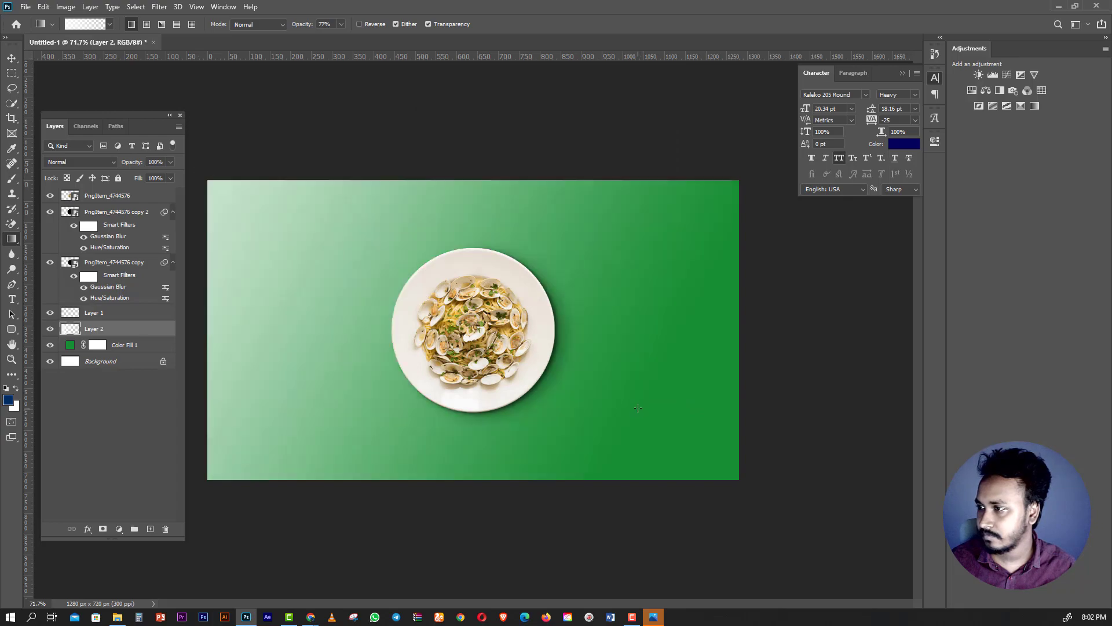
{"action": "left_click", "coordinate": [90, 162]}
{"action": "left_click", "coordinate": [84, 303]}
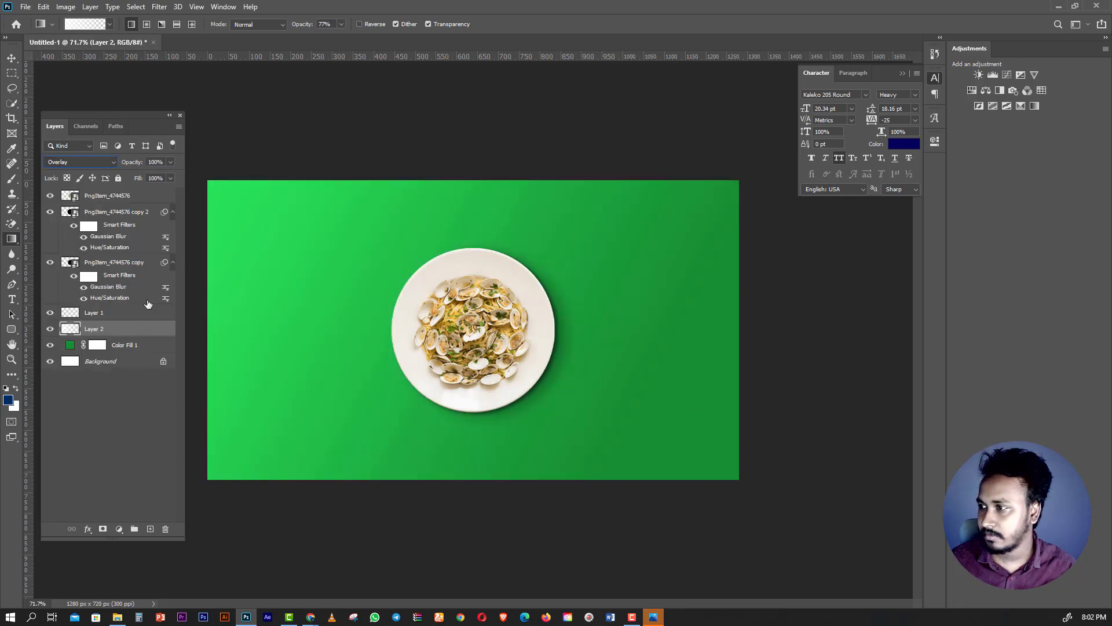
{"action": "mouse_move", "coordinate": [597, 399]}
{"action": "left_mouse_down"}
{"action": "mouse_move", "coordinate": [581, 461]}
{"action": "mouse_move", "coordinate": [531, 432]}
{"action": "left_mouse_up"}
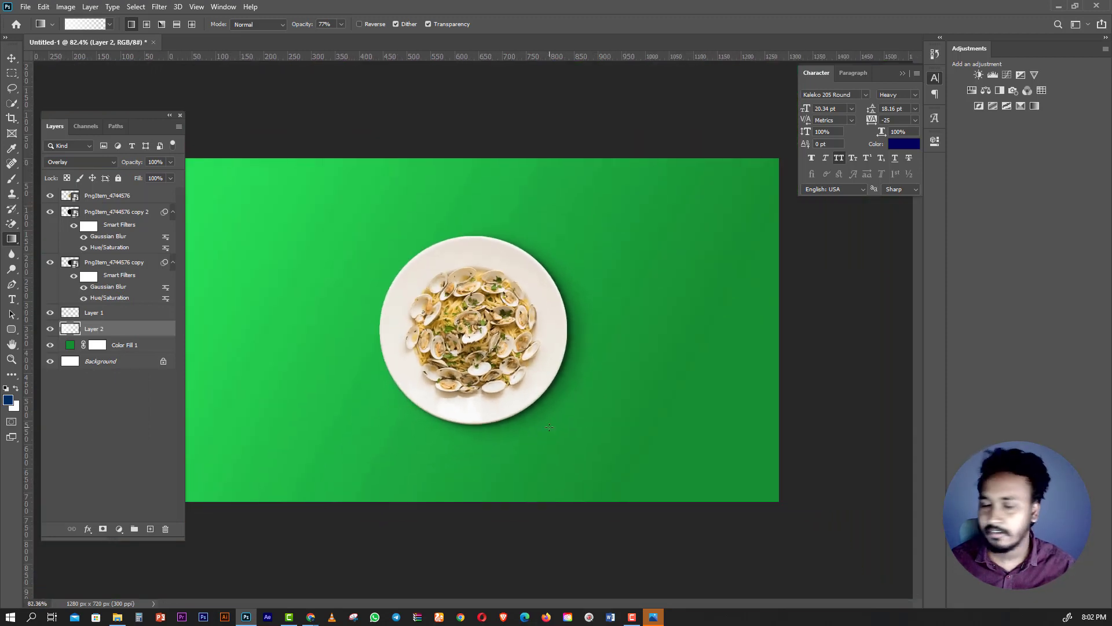